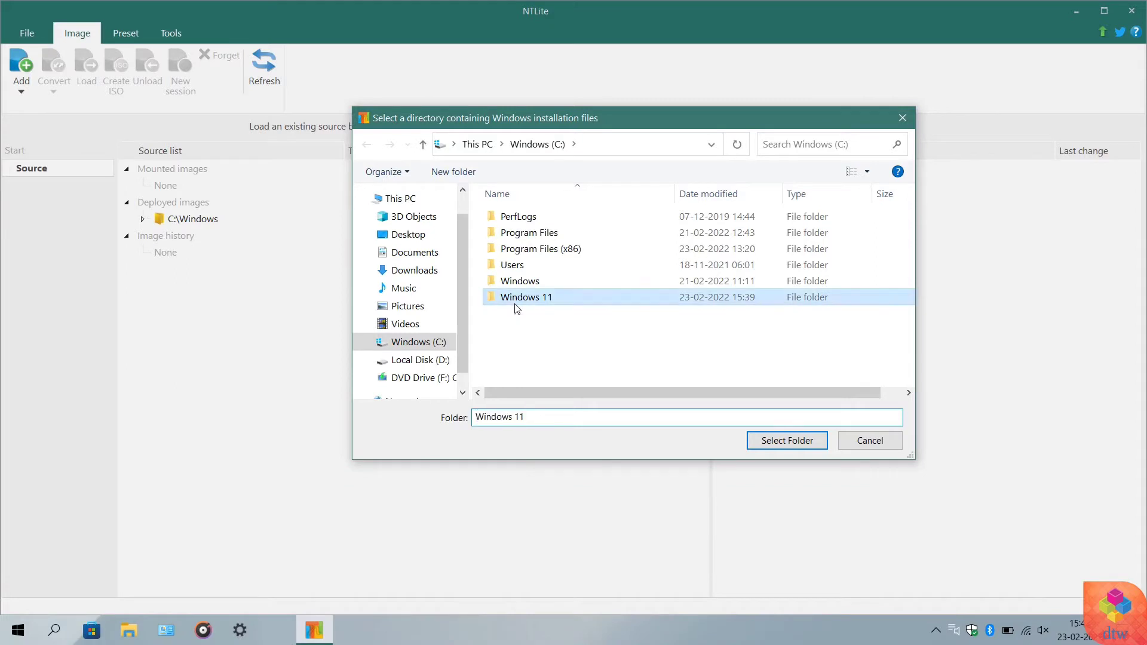
Add the C:\Windows 11 folder as an image source and load the Windows 11 Home edition from install.wim
click(760, 445)
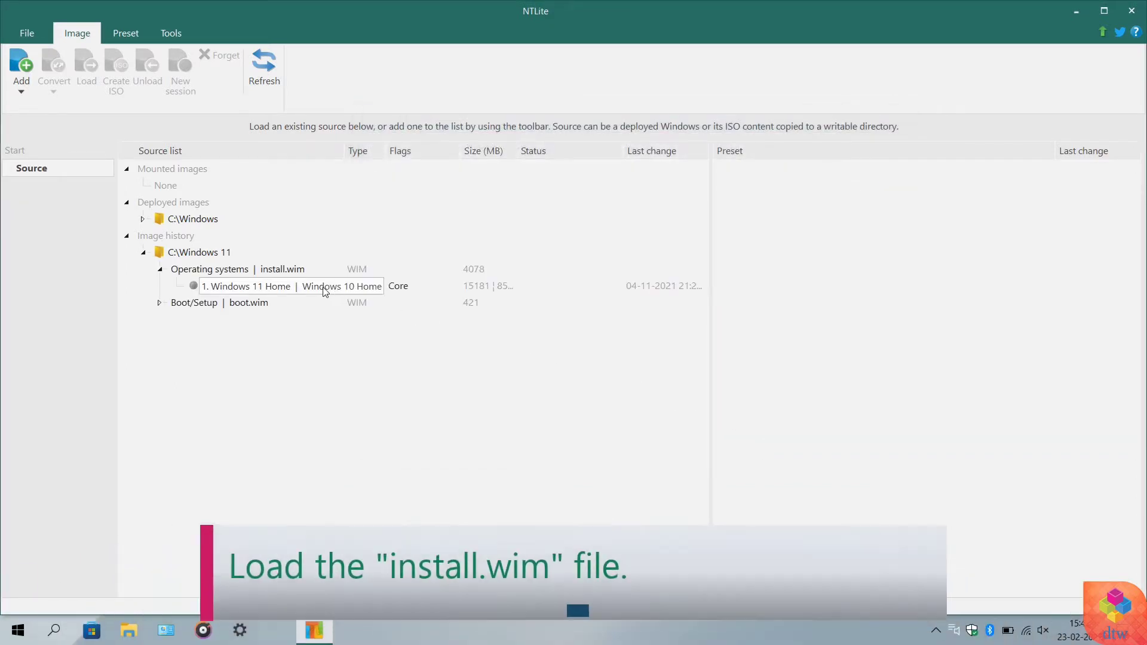
click(323, 287)
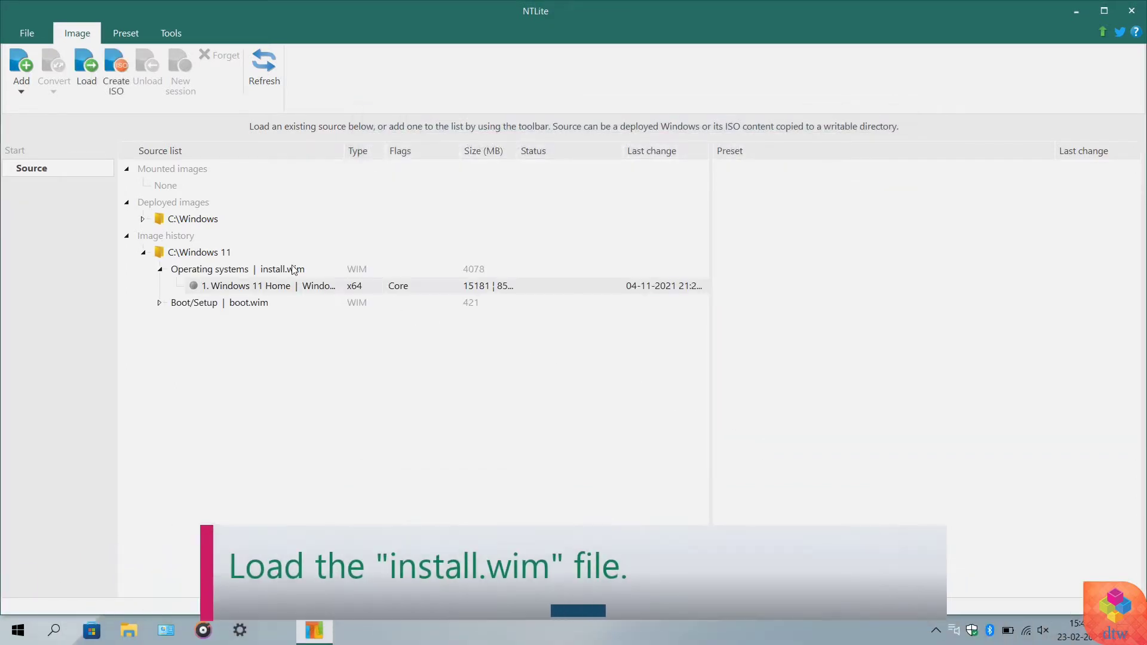
click(97, 82)
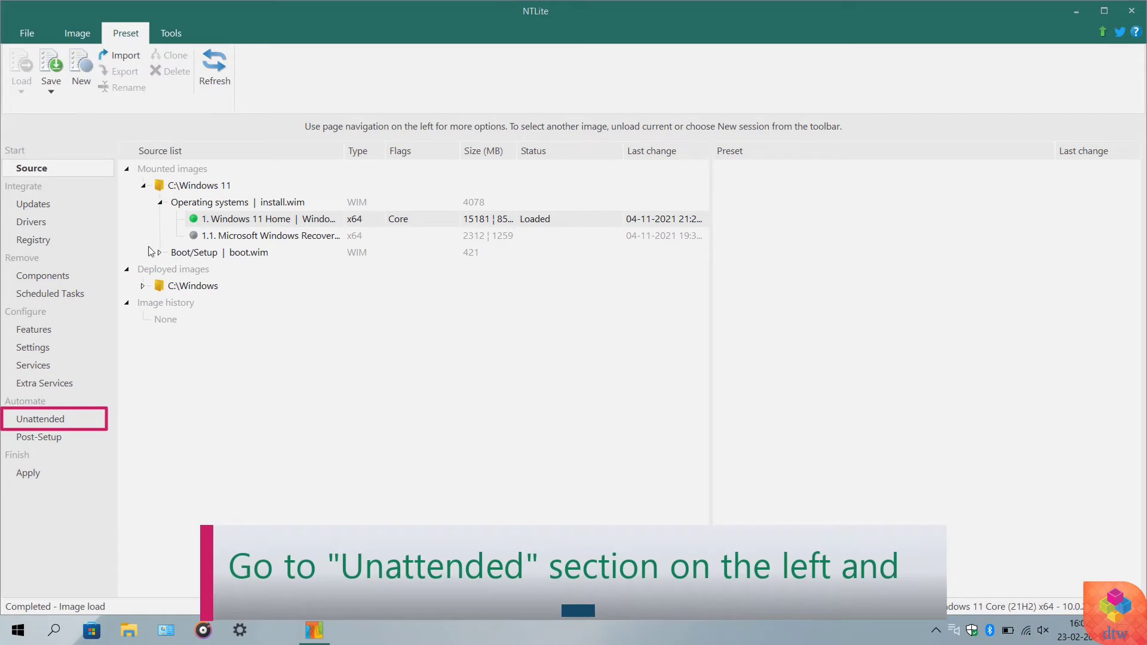
Enable unattended mode and add a local account named dailytechwriter in the Administrators group
click(58, 420)
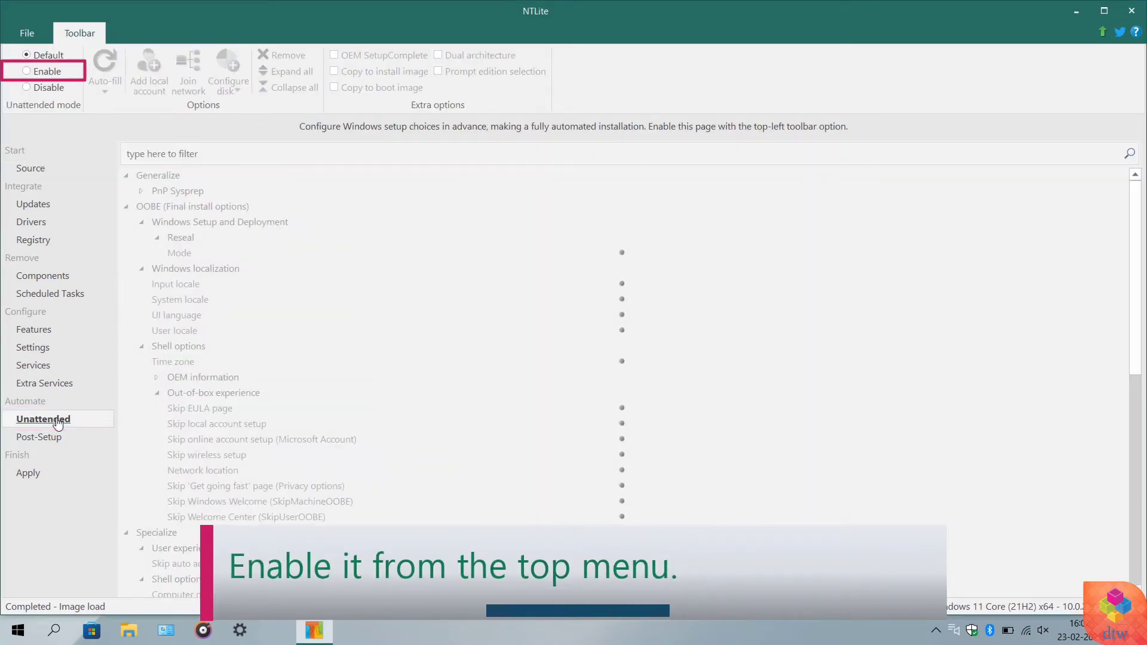
click(42, 71)
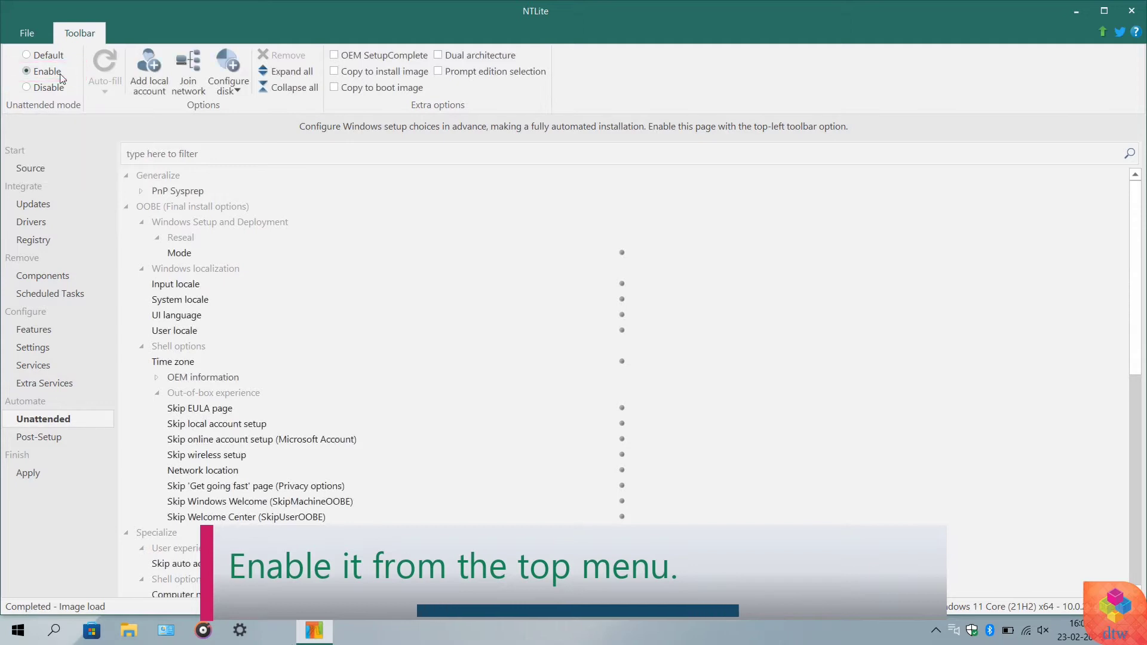
click(138, 83)
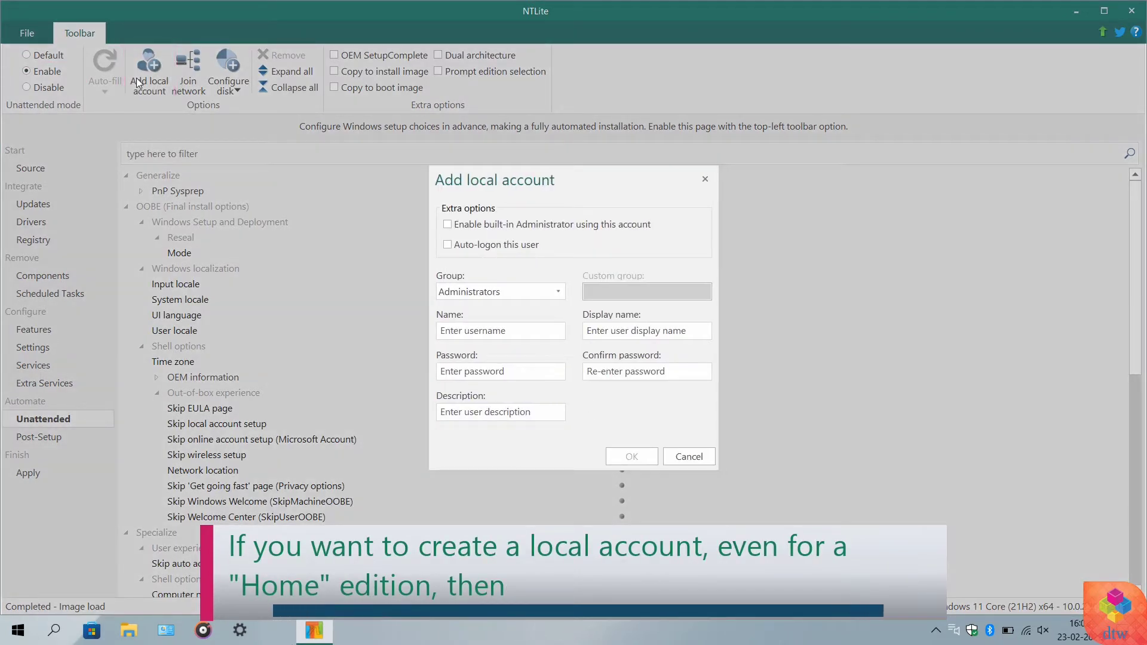
click(501, 325)
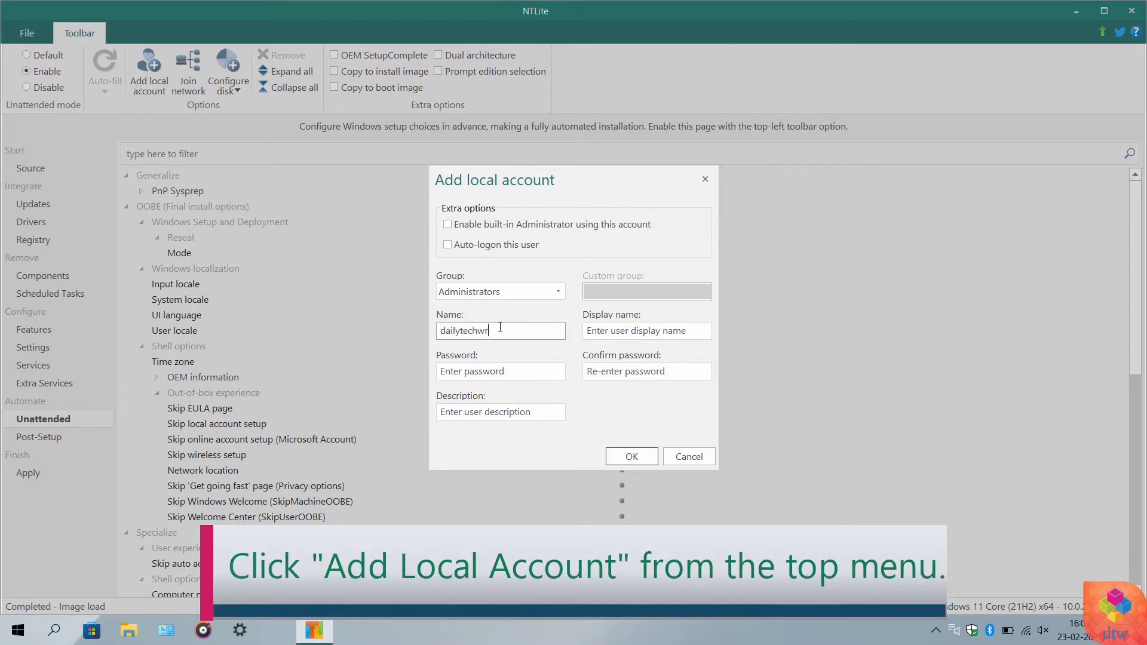
click(656, 458)
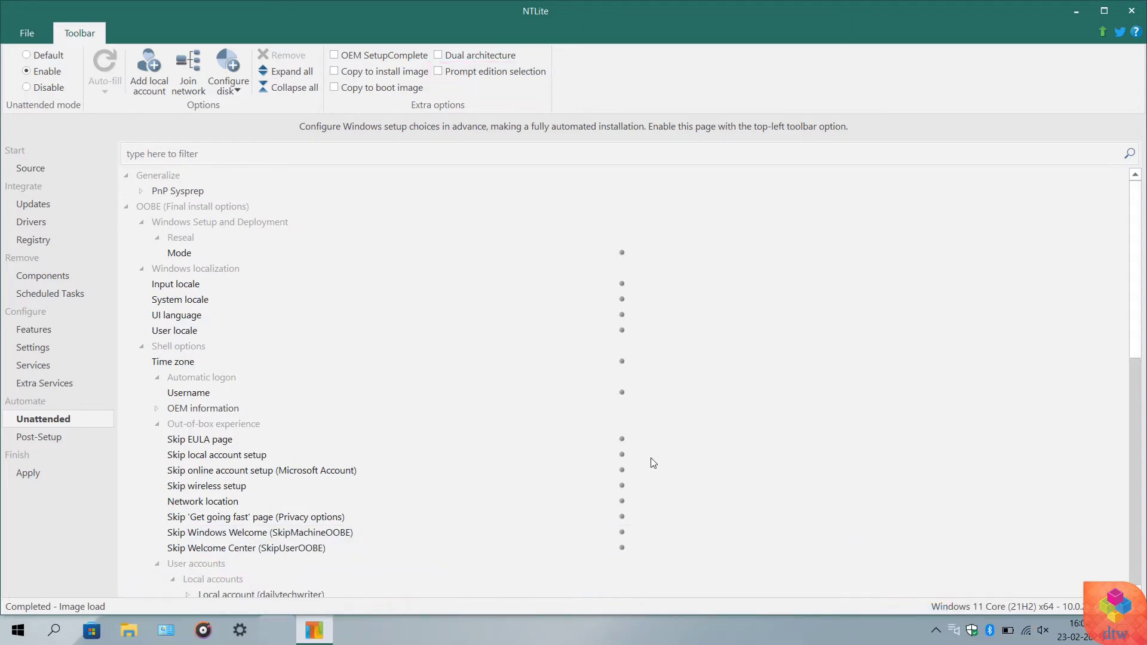
Set the input locale under the OOBE Windows localization settings to US | 00000409
click(684, 285)
click(1121, 285)
scroll(1027, 285, down, 7)
drag(1123, 84, 1123, 430)
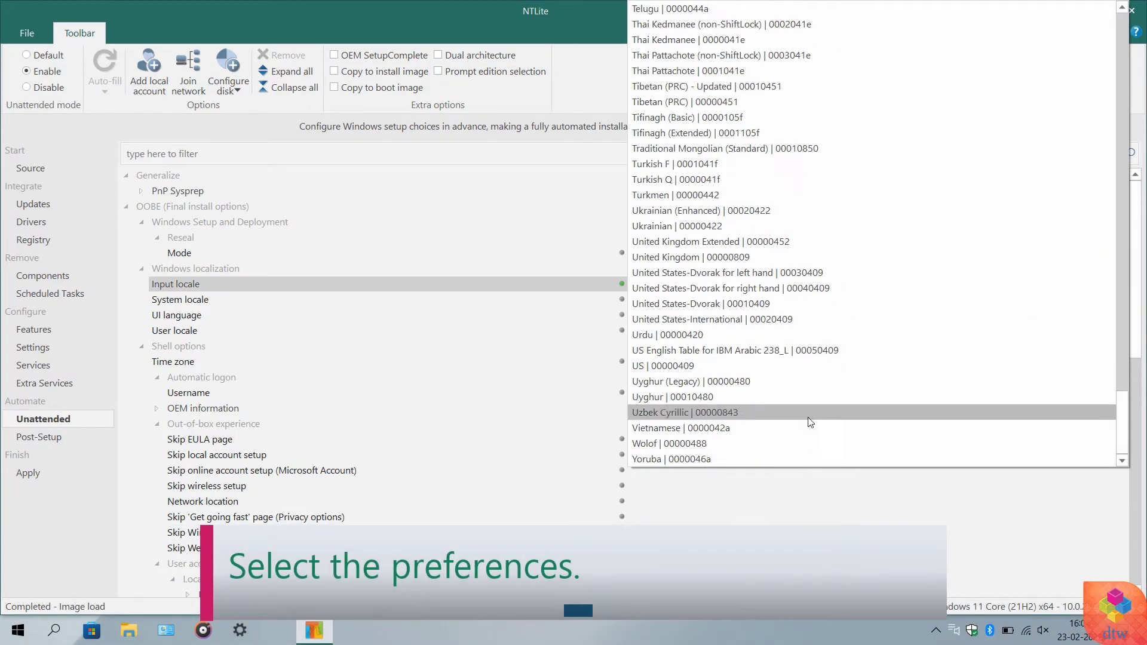
click(741, 366)
Set the OOBE system locale, UI language and user locale to English - en-US, and the time zone to (UTC) Coordinated Universal Time
click(741, 301)
click(1121, 299)
scroll(1061, 149, down, 15)
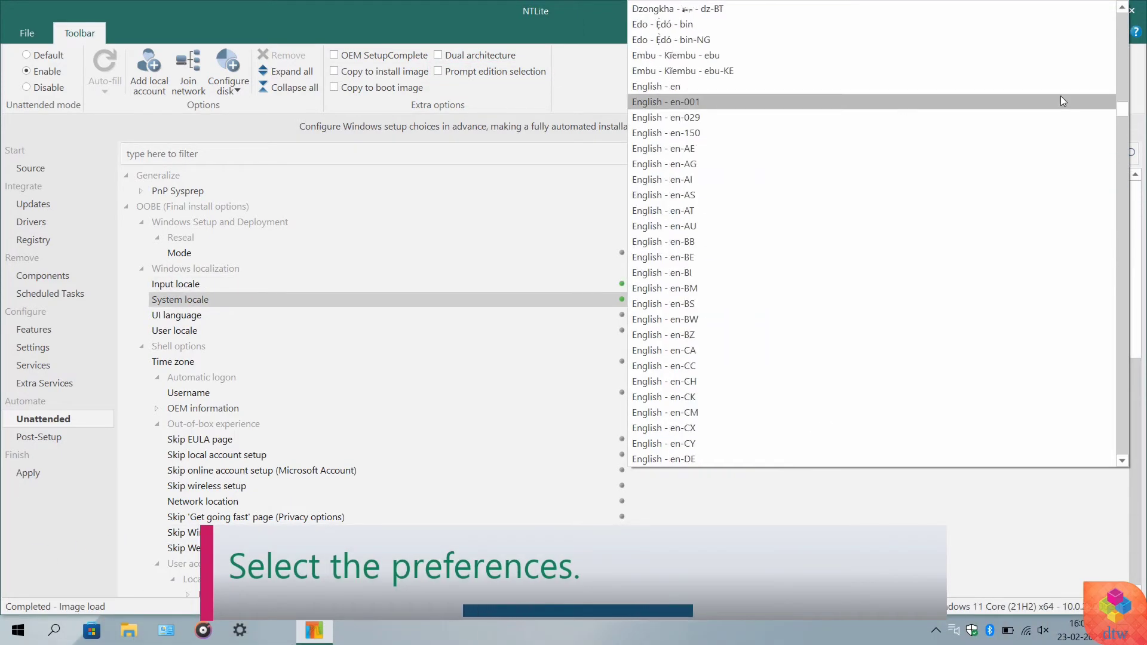
scroll(1061, 179, down, 15)
click(747, 258)
click(751, 316)
click(761, 332)
click(1121, 331)
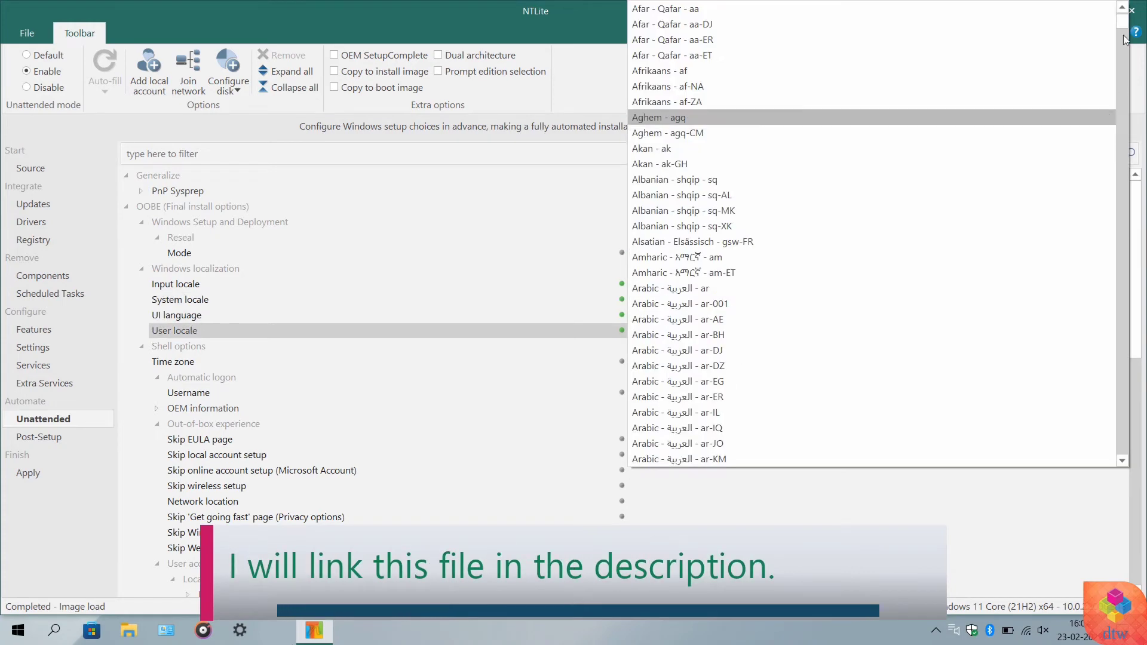
drag(1122, 20, 1121, 154)
click(663, 257)
click(658, 362)
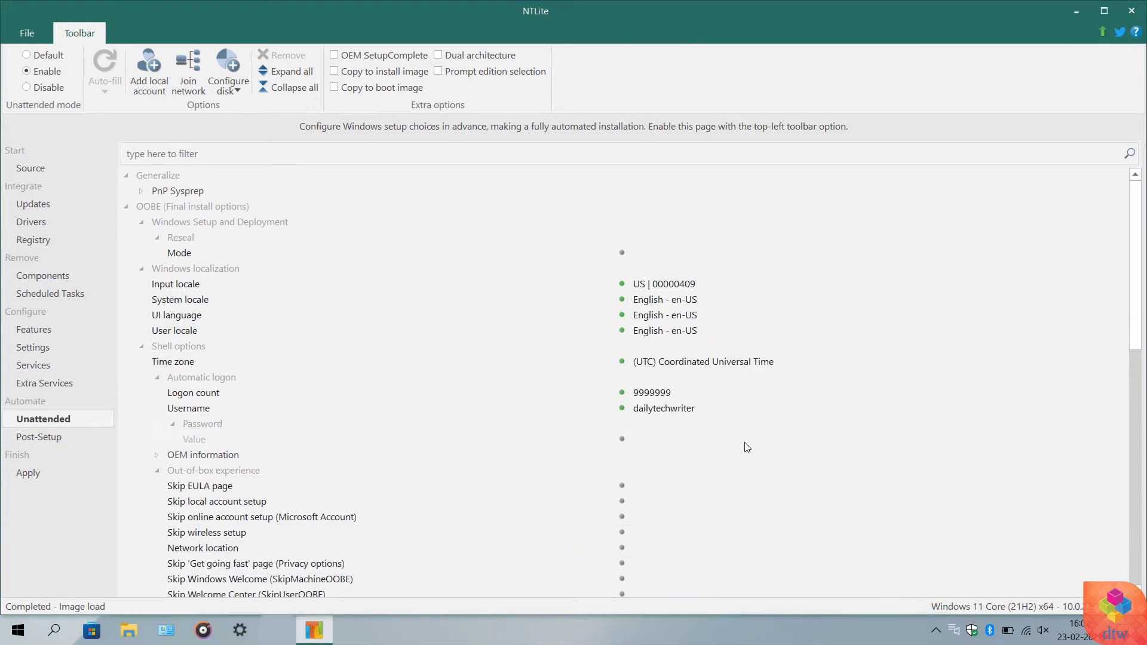
Set the out-of-box skips for EULA, online account and wireless setup to true, local account setup to false, and network location to Home
scroll(747, 448, down, 2)
click(679, 424)
click(663, 439)
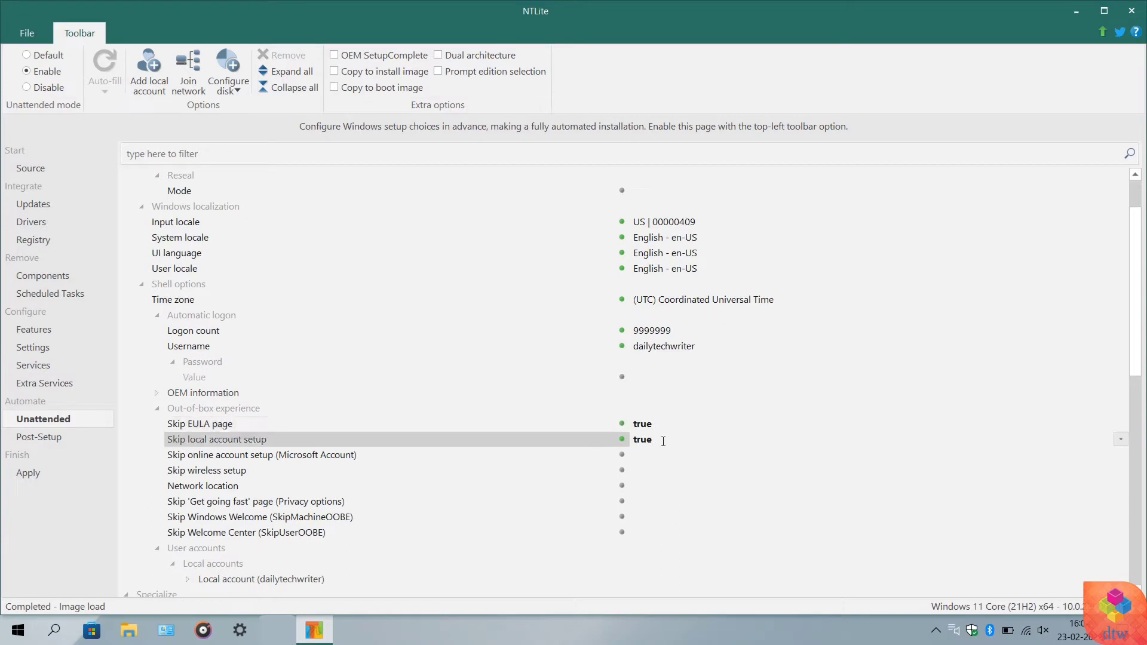
click(652, 455)
scroll(652, 455, down, 1)
click(651, 440)
click(654, 456)
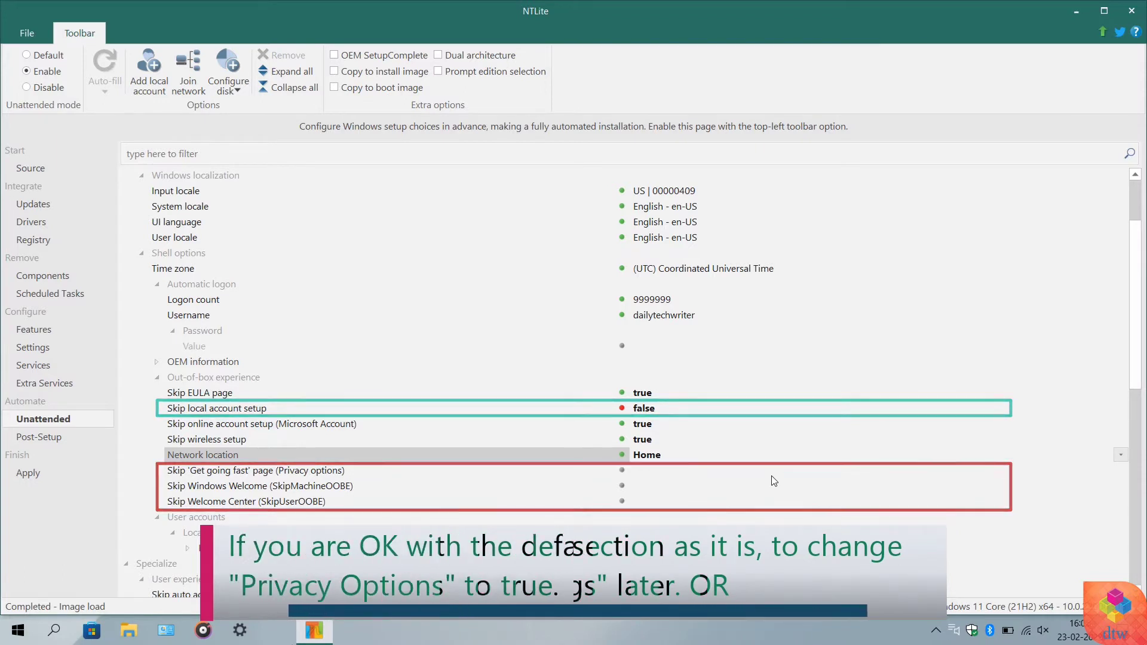
In the Specialize settings, set Skip auto activation to true, the computer name to DTW-PC and the registered owner to PC
scroll(769, 475, down, 3)
scroll(704, 518, down, 1)
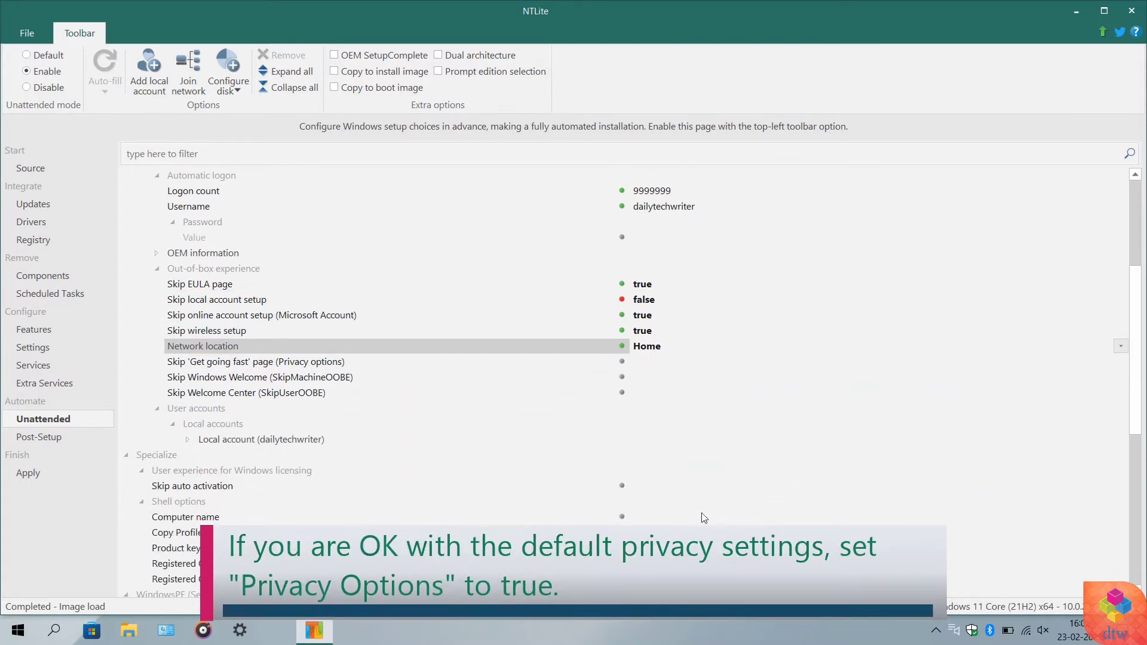
click(641, 482)
scroll(718, 503, down, 1)
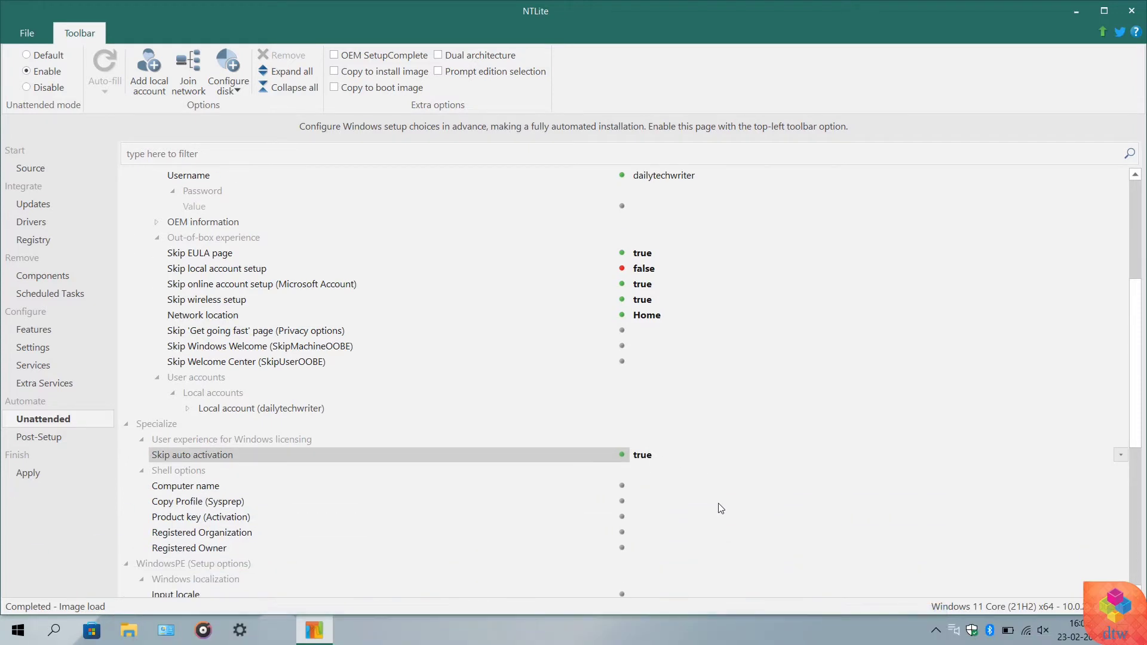
click(644, 489)
scroll(645, 489, down, 3)
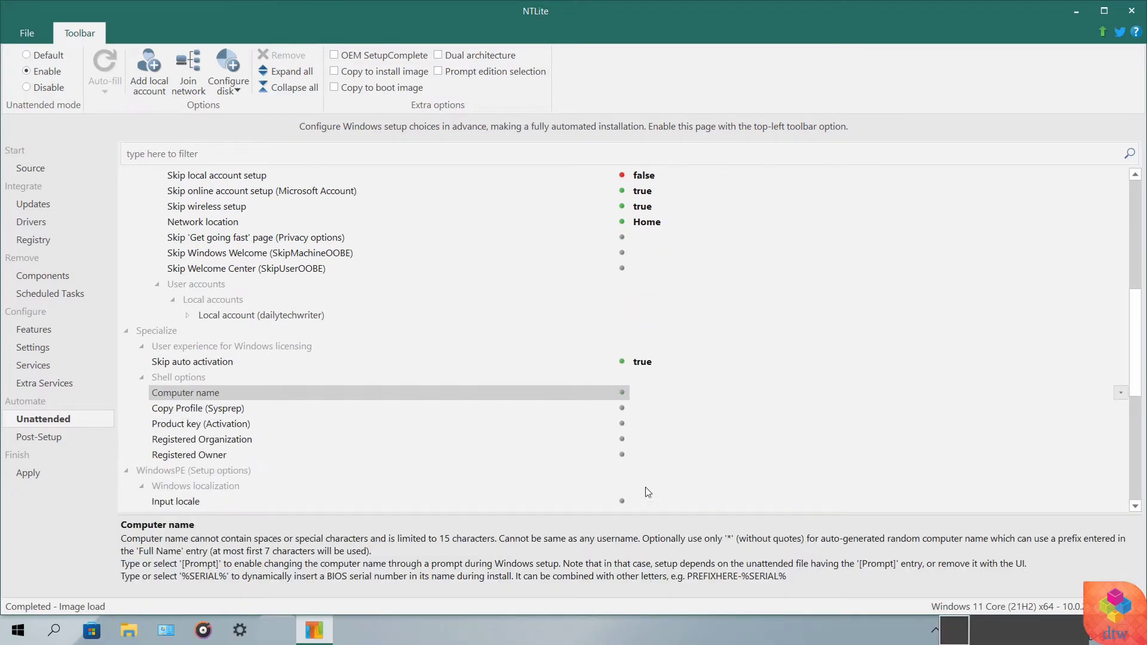
text(DTW-PC)
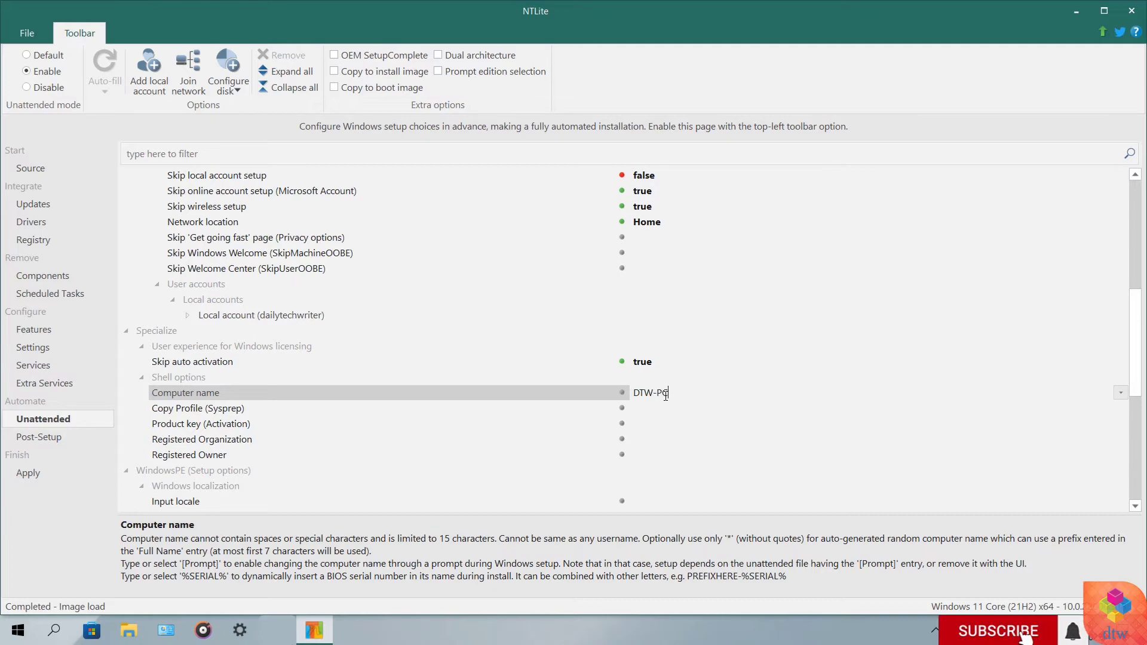
click(666, 455)
text(PC)
In the WindowsPE localization, set the input locale to US | 00000409 and all system, user and UI languages to English - en-US
scroll(665, 455, down, 1)
click(1066, 457)
click(1121, 454)
click(664, 443)
click(1121, 471)
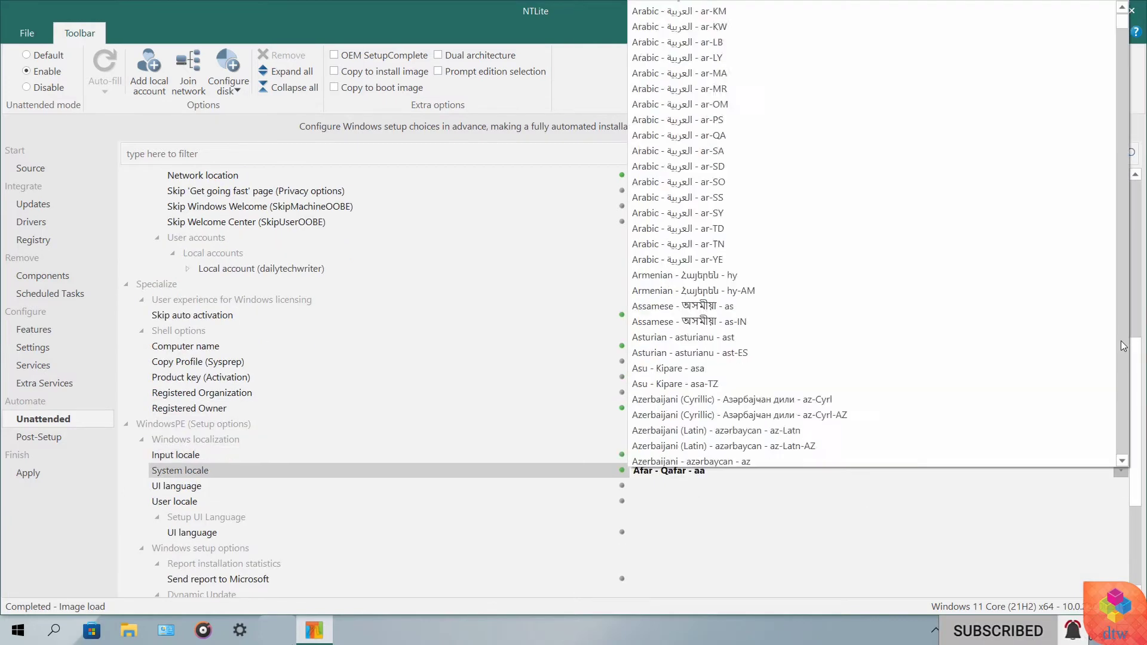
click(761, 272)
click(1121, 486)
click(1121, 502)
click(776, 299)
scroll(792, 571, down, 1)
click(1121, 470)
In the Windows setup options, set Send report to Microsoft and Enable Dynamic Update to false, and Skip EULA page to true
double_click(658, 518)
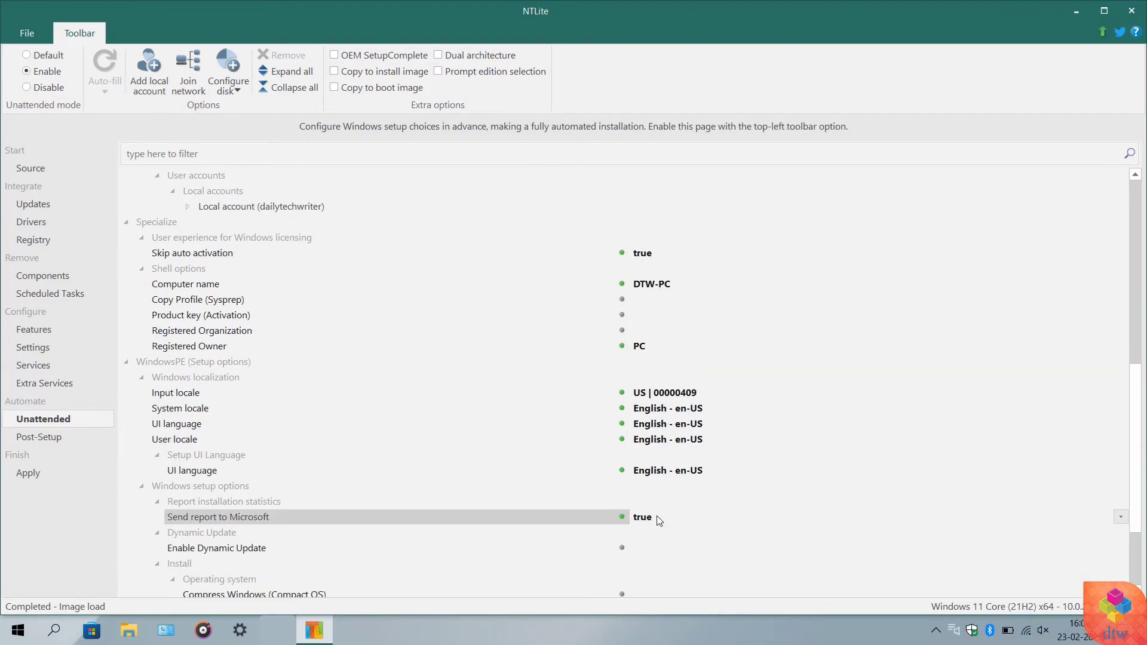
double_click(657, 518)
double_click(650, 549)
double_click(650, 548)
scroll(650, 548, down, 3)
double_click(646, 502)
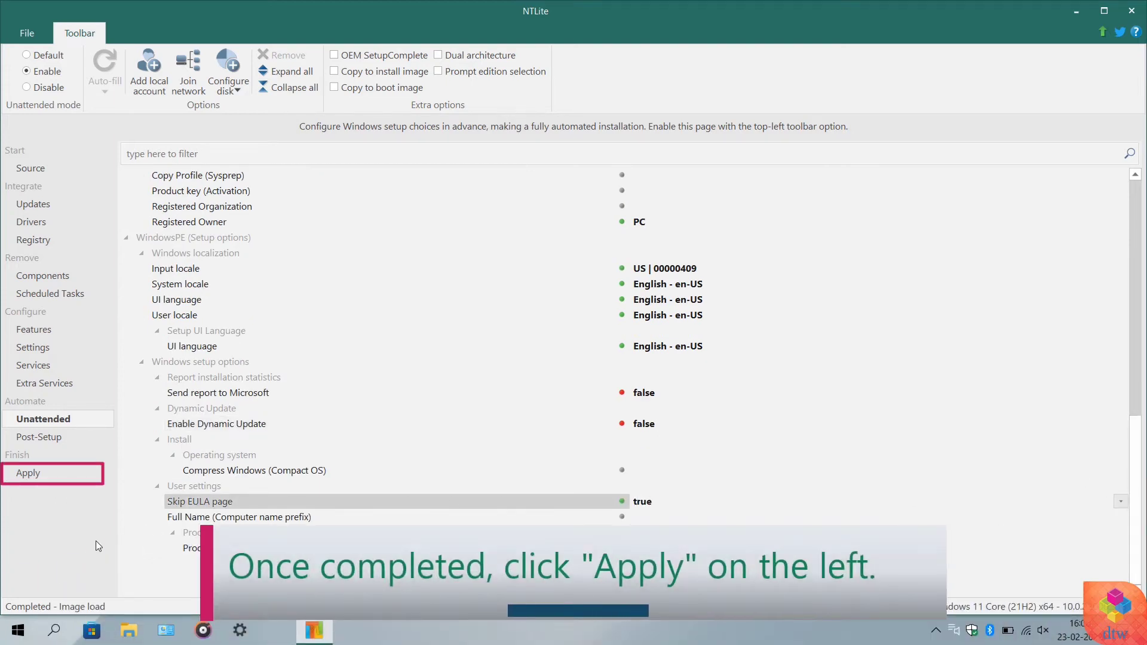
Process the pending image changes without backing up the log and preset, and return to the source list
click(31, 477)
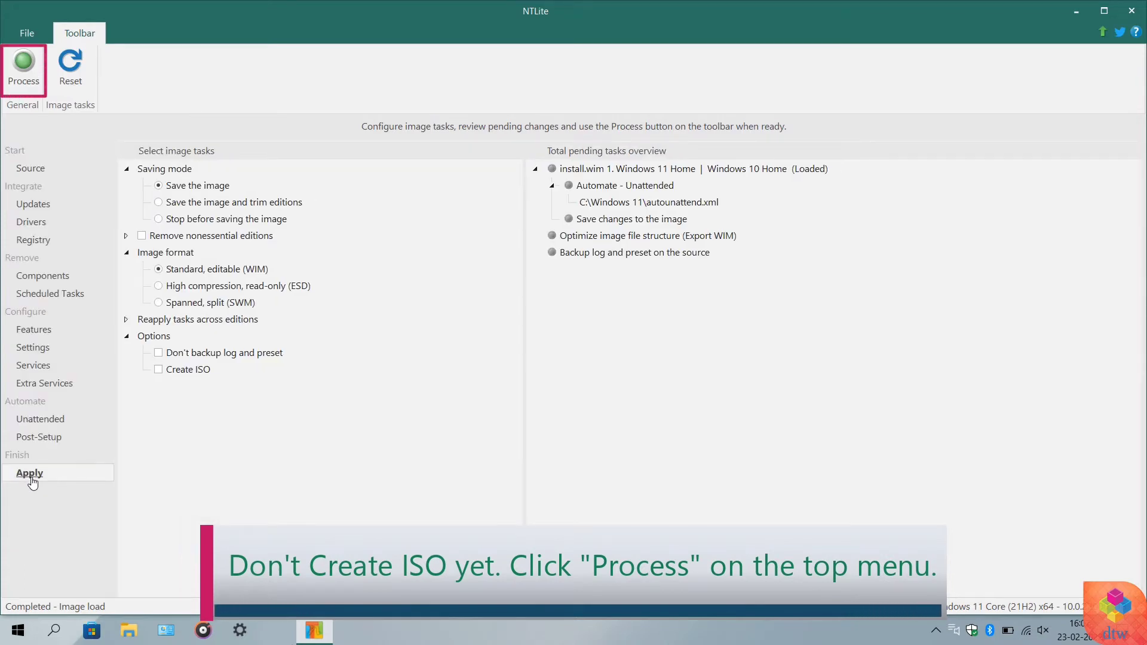
click(159, 354)
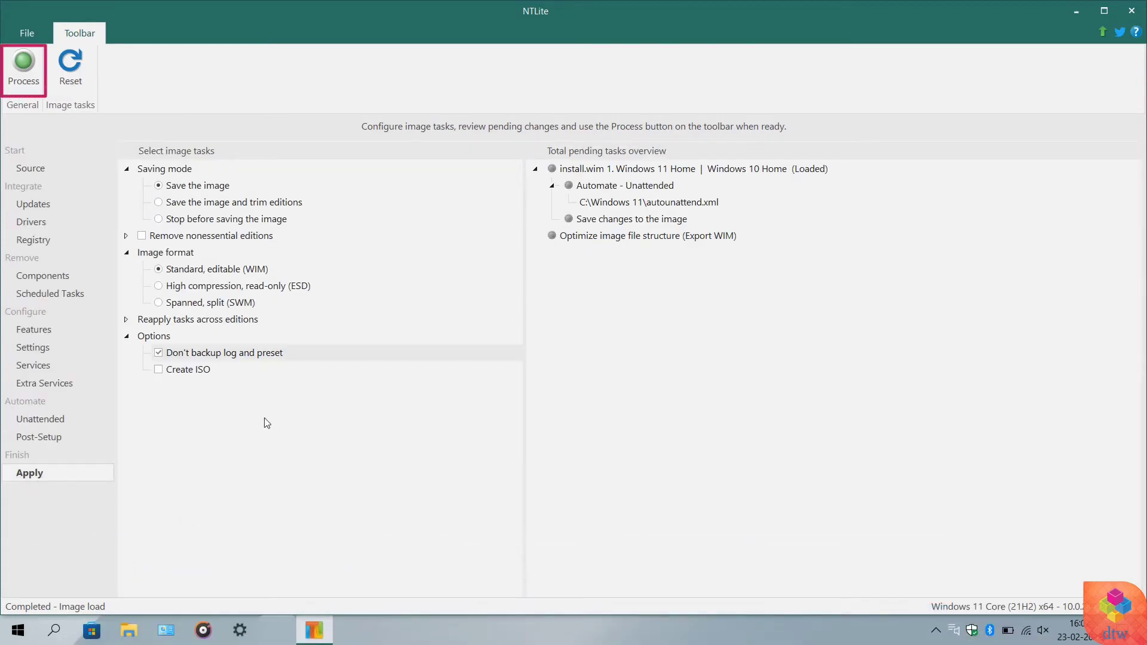
click(23, 65)
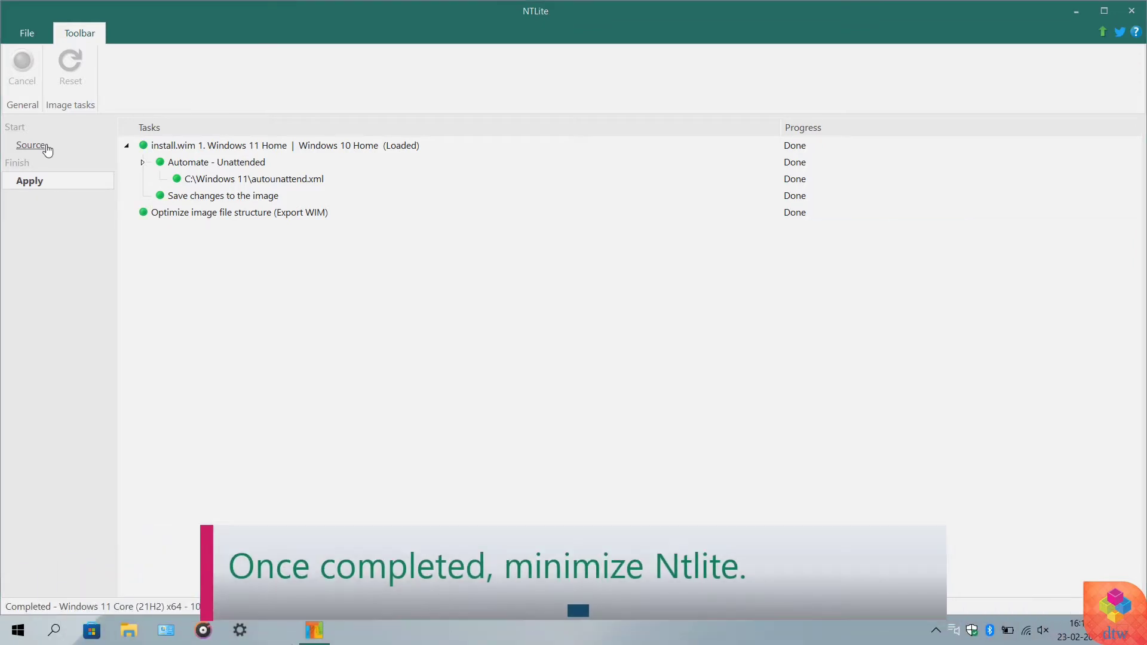
click(46, 147)
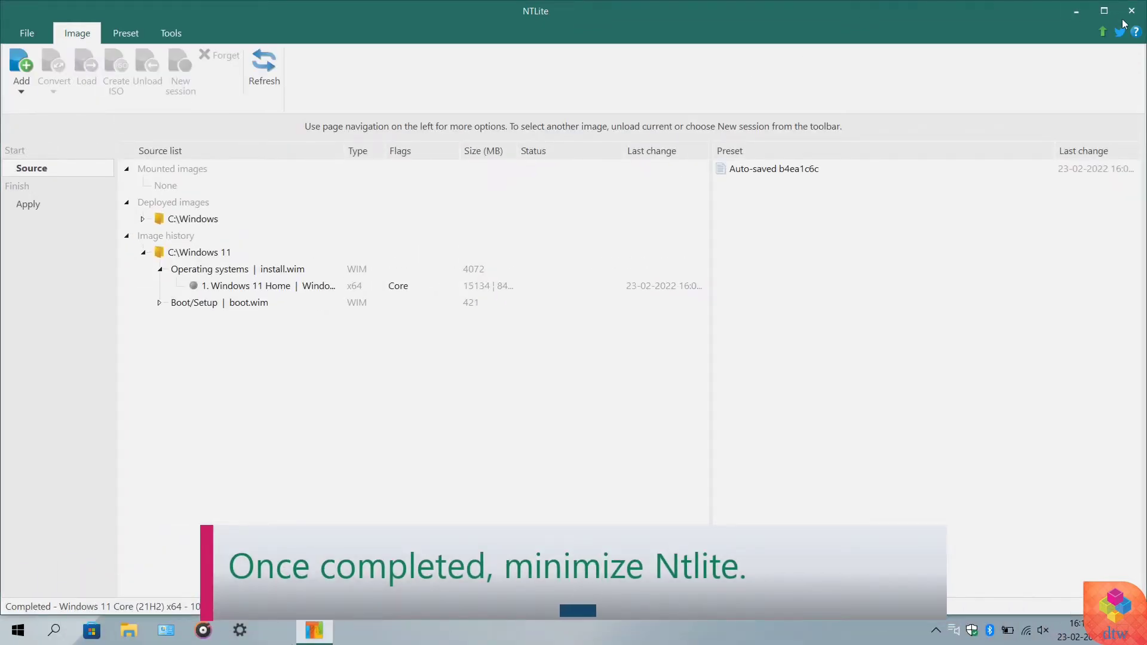
Switch to Windows System Image Manager and open the answer file autounattend.xml from C:\Windows 11
click(1077, 17)
double_click(595, 257)
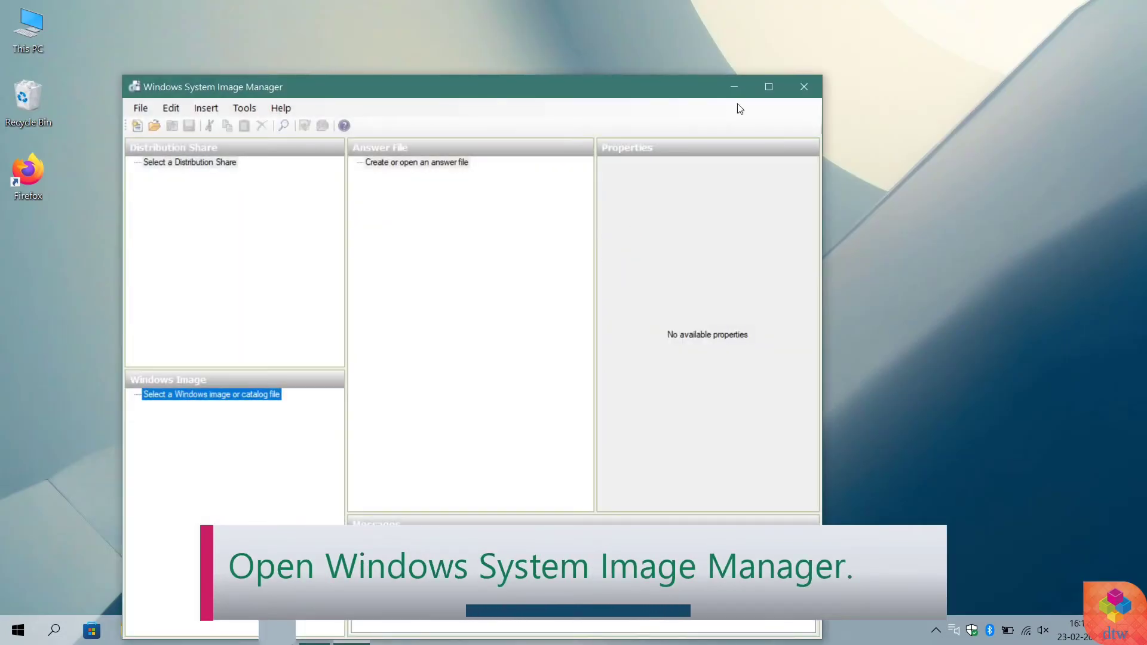
click(769, 87)
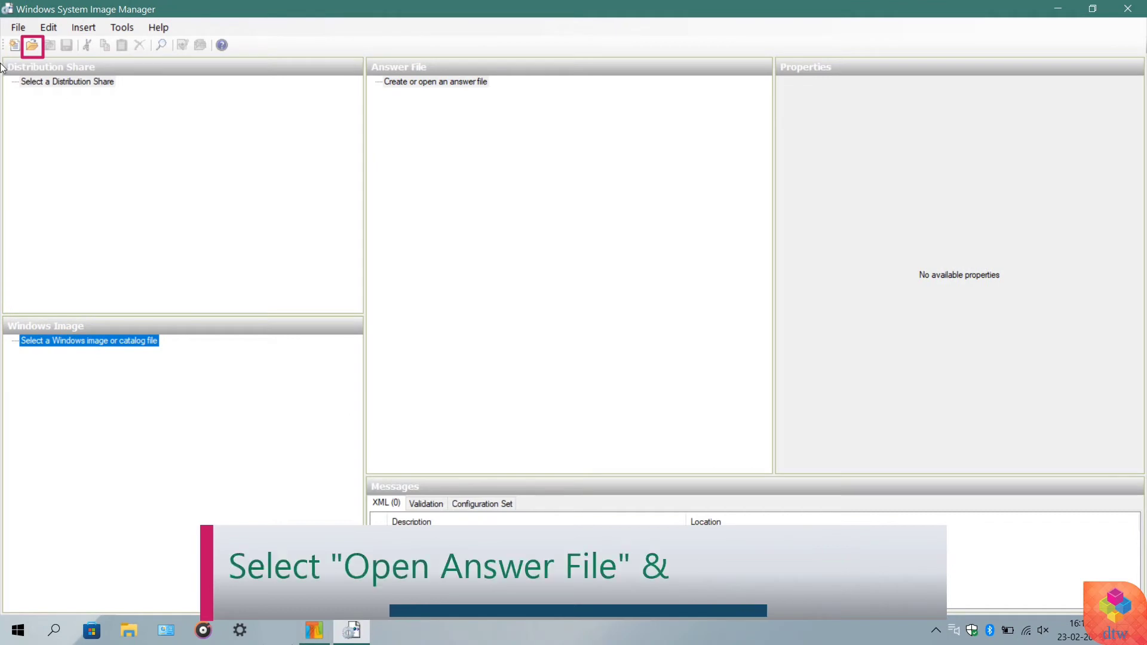
click(32, 44)
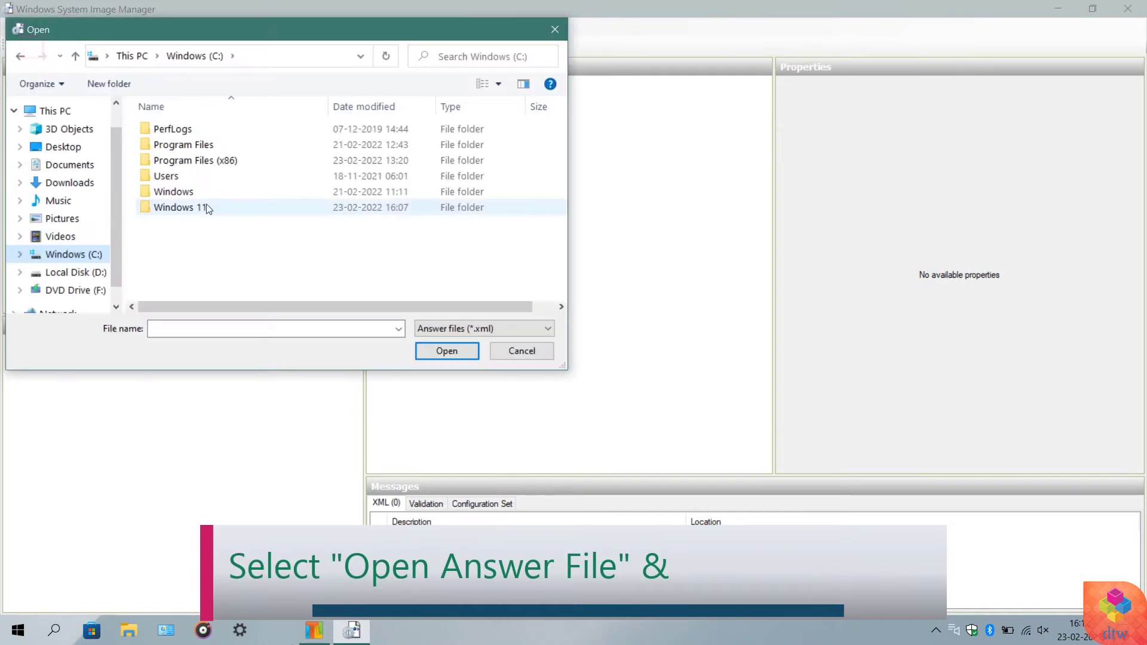
double_click(207, 207)
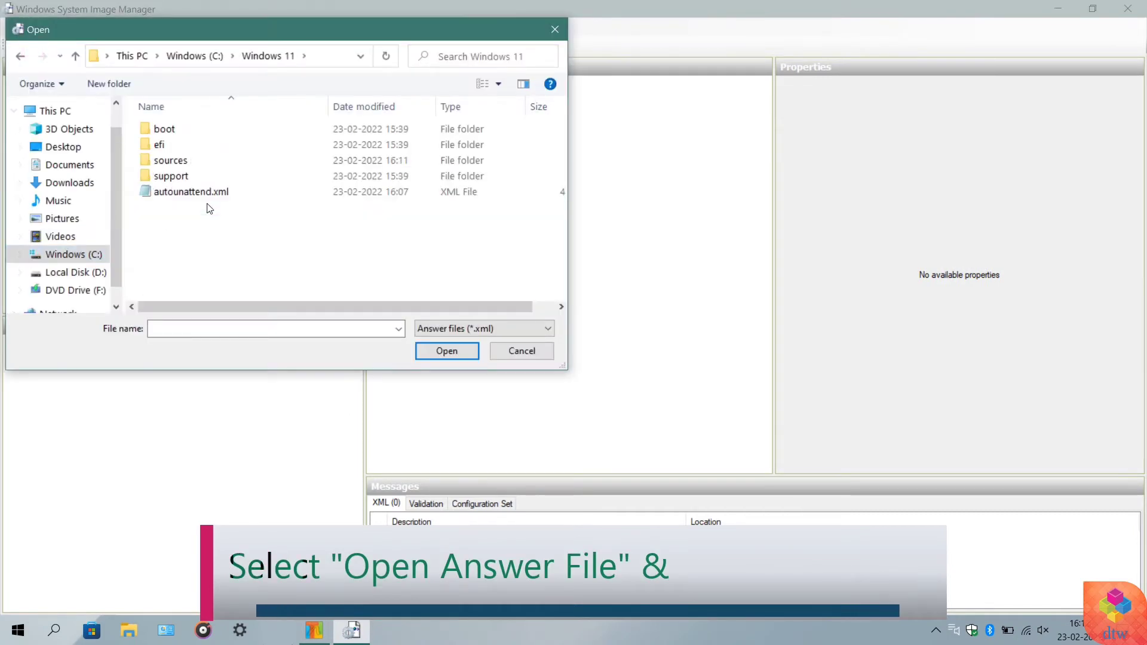
click(212, 194)
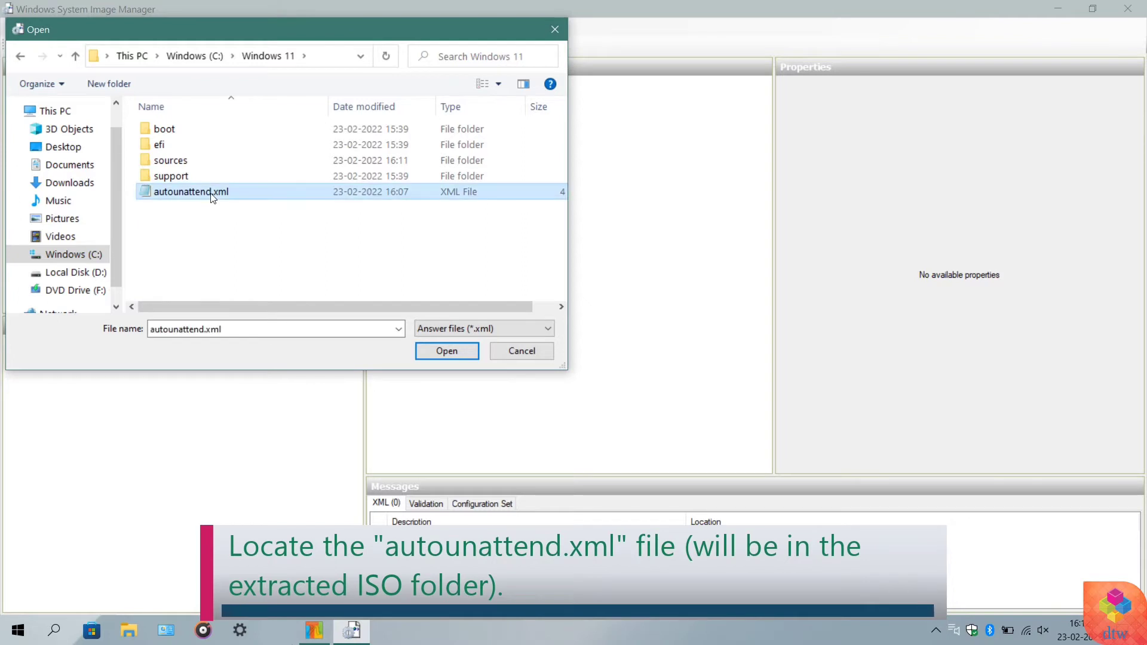
click(442, 353)
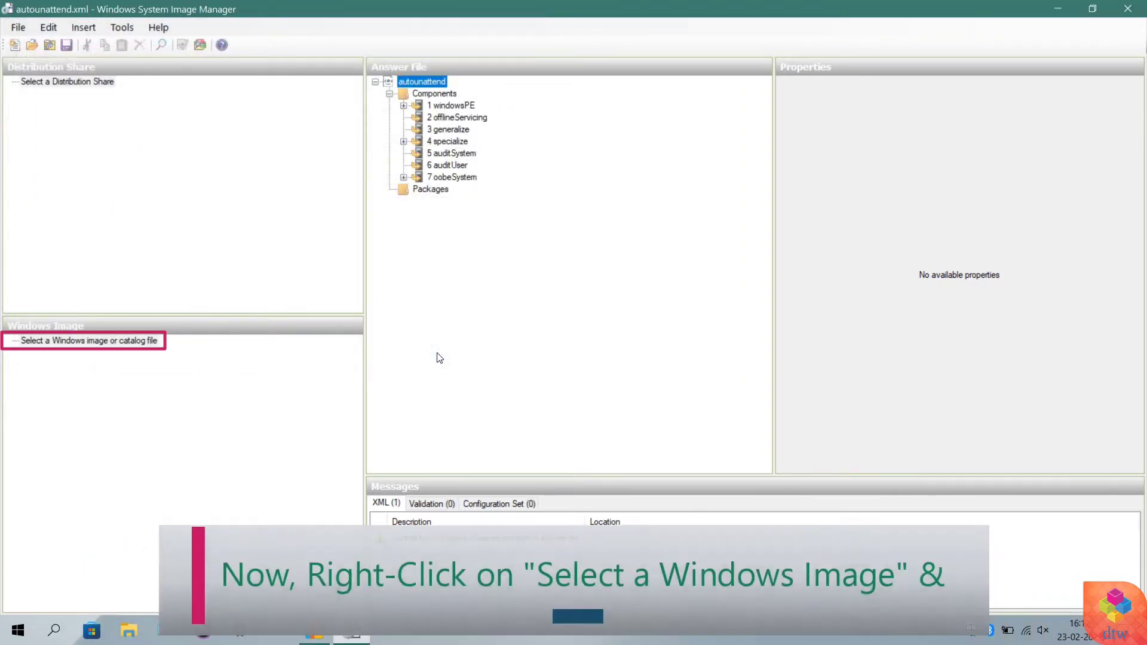
Select install.wim from C:\Windows 11\sources as the Windows image and accept the prompt that follows
right_click(127, 345)
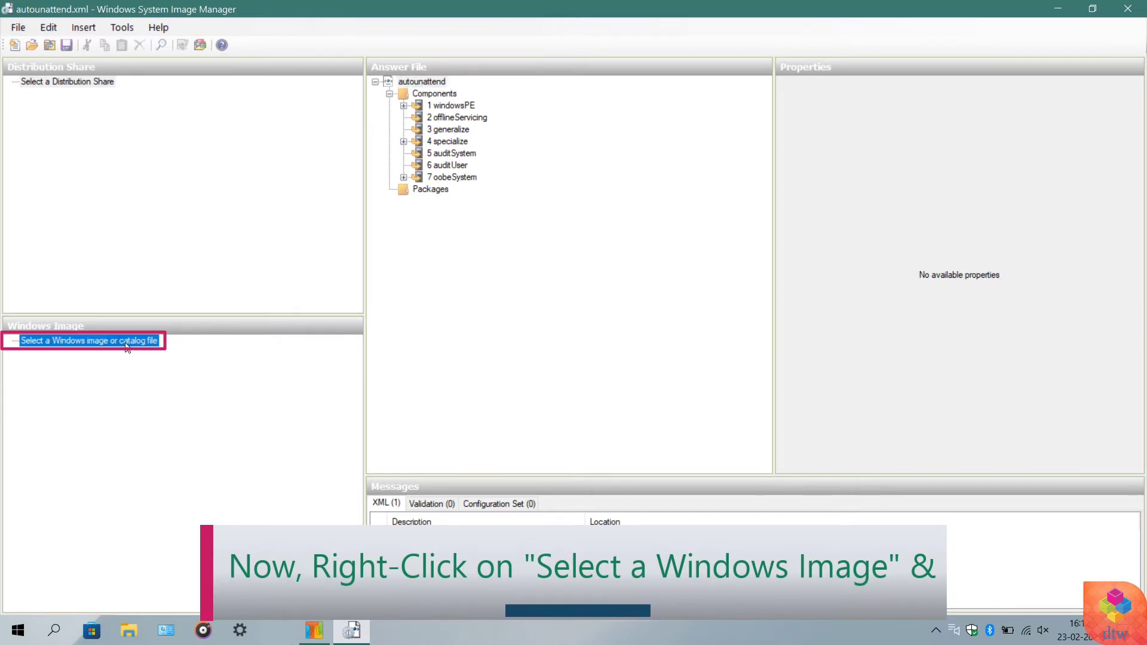
click(155, 353)
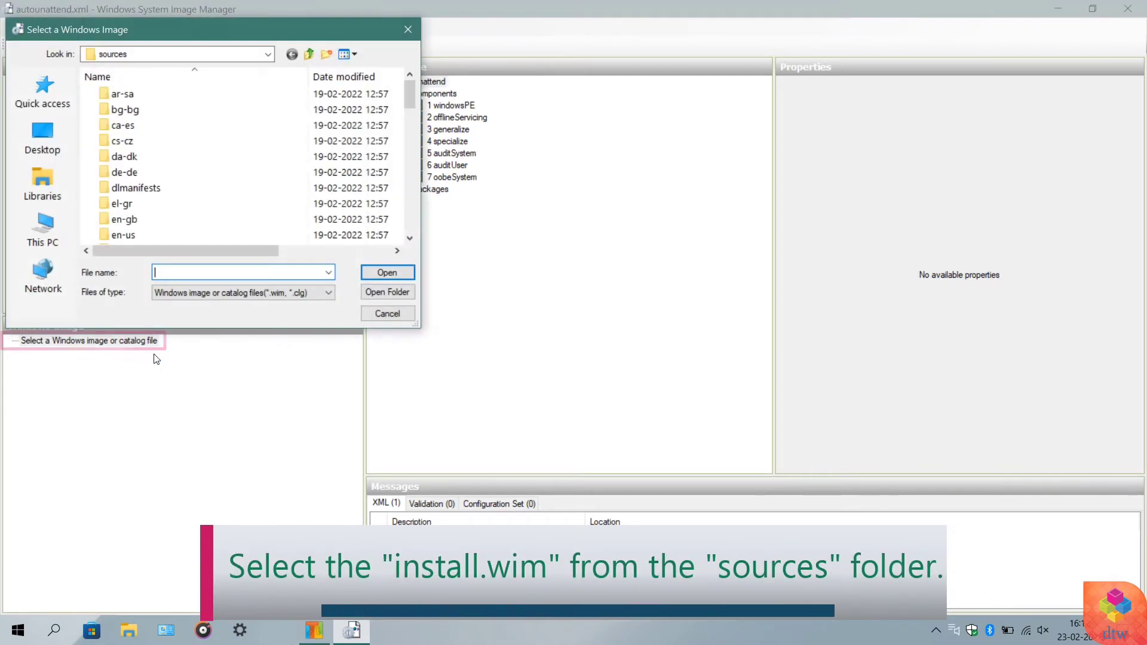
click(43, 229)
scroll(160, 206, down, 3)
double_click(160, 205)
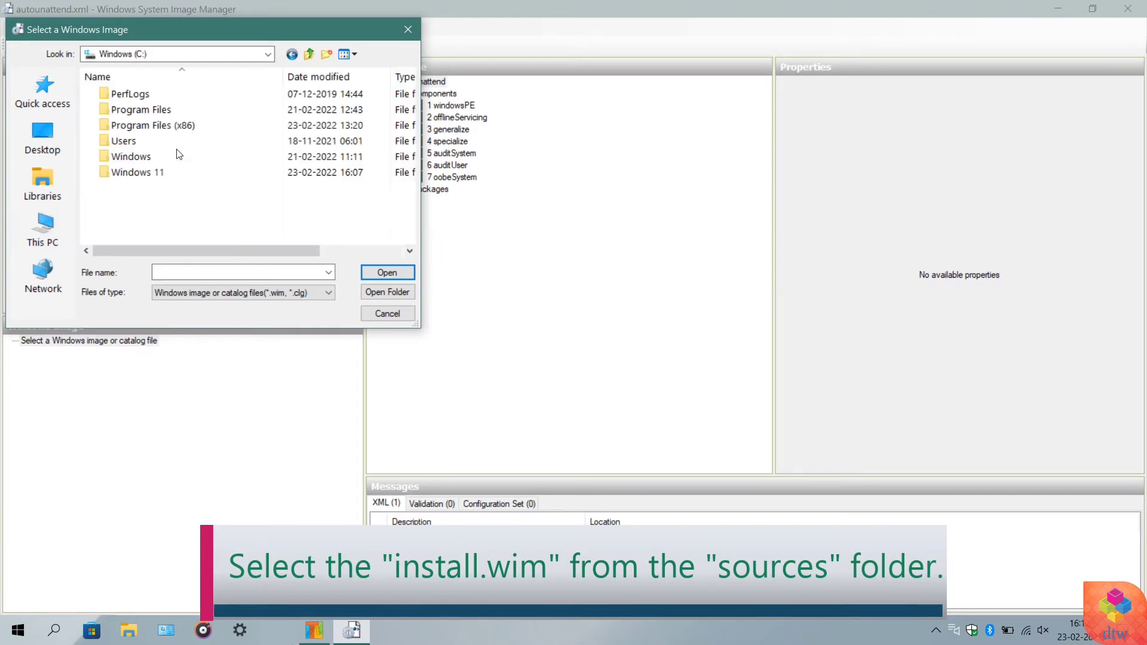
double_click(160, 172)
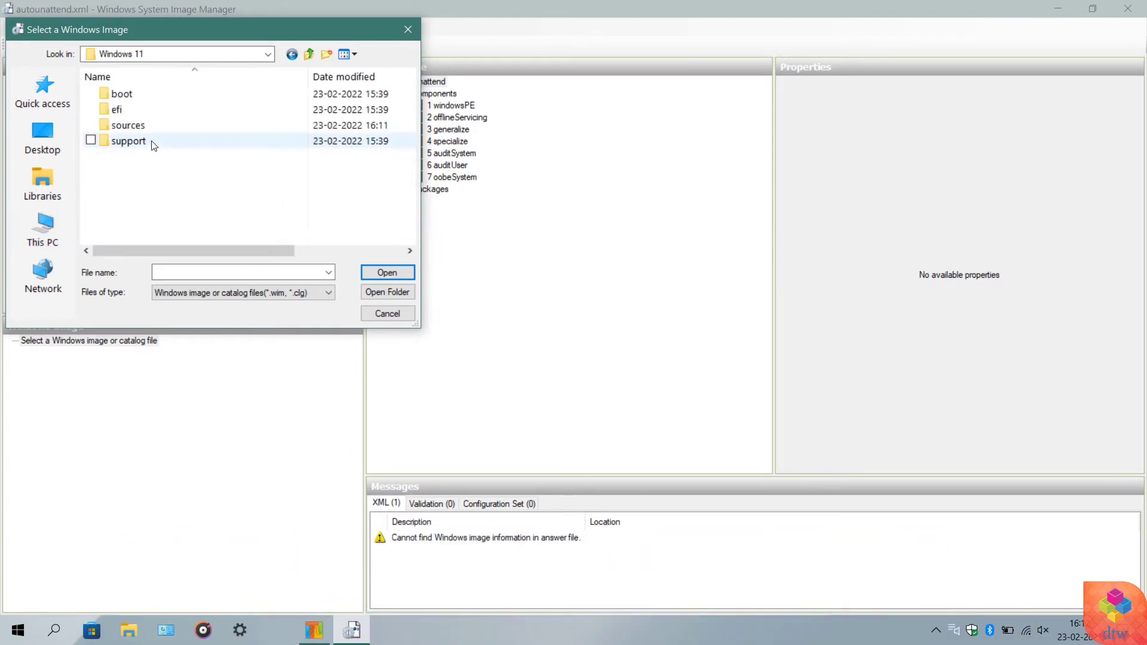
double_click(149, 126)
scroll(167, 179, down, 5)
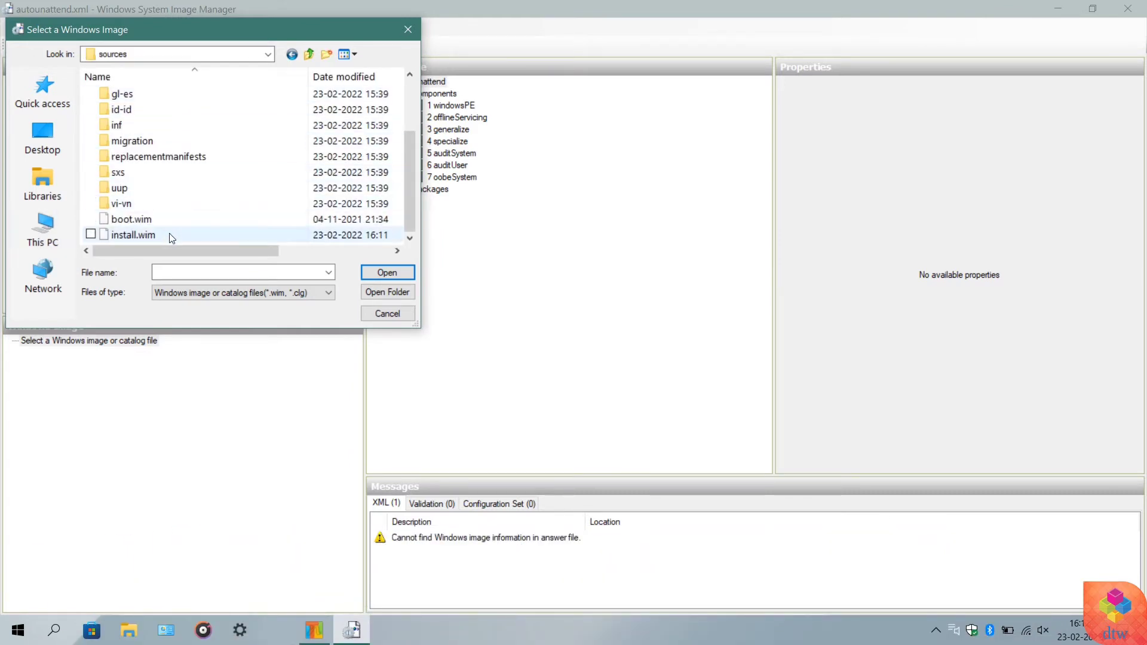
click(171, 237)
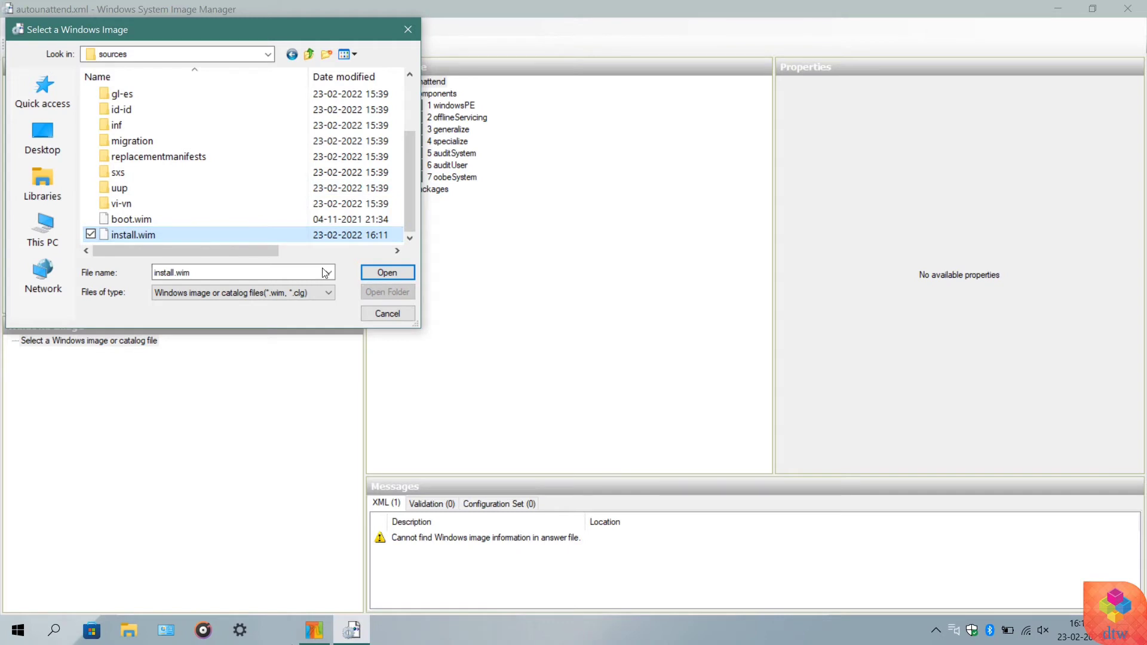
click(375, 275)
click(537, 349)
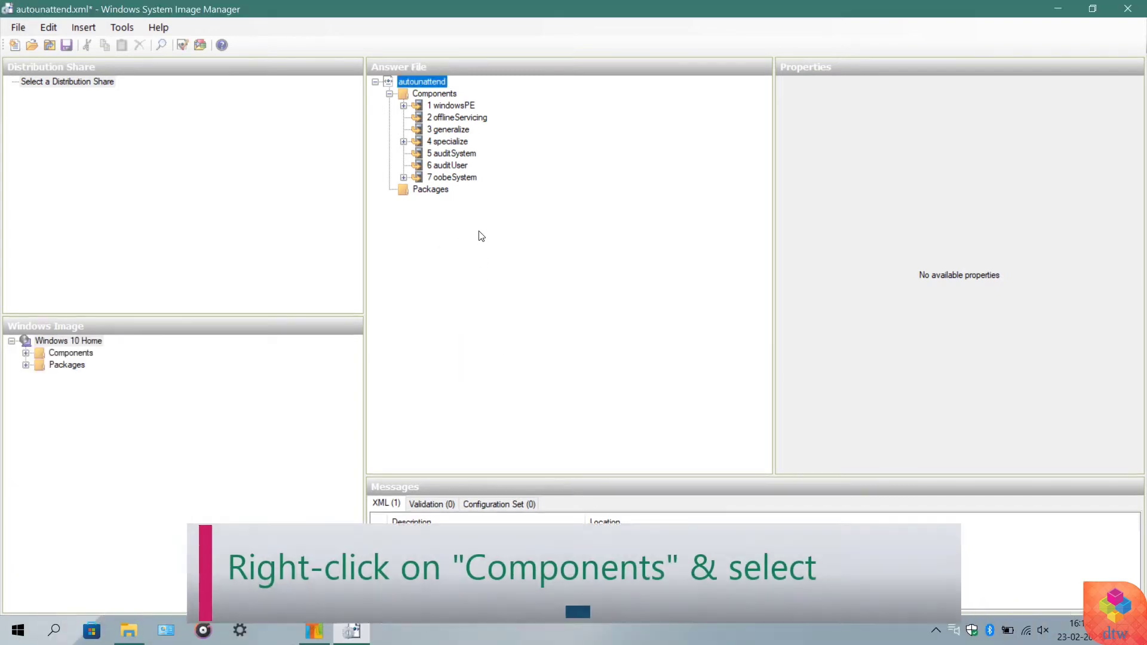
Insert a synchronous command into Pass 1 windowsPE, order 1, adding the LabConfig registry value BypassTPMCheck as REG_DWORD 1
right_click(411, 108)
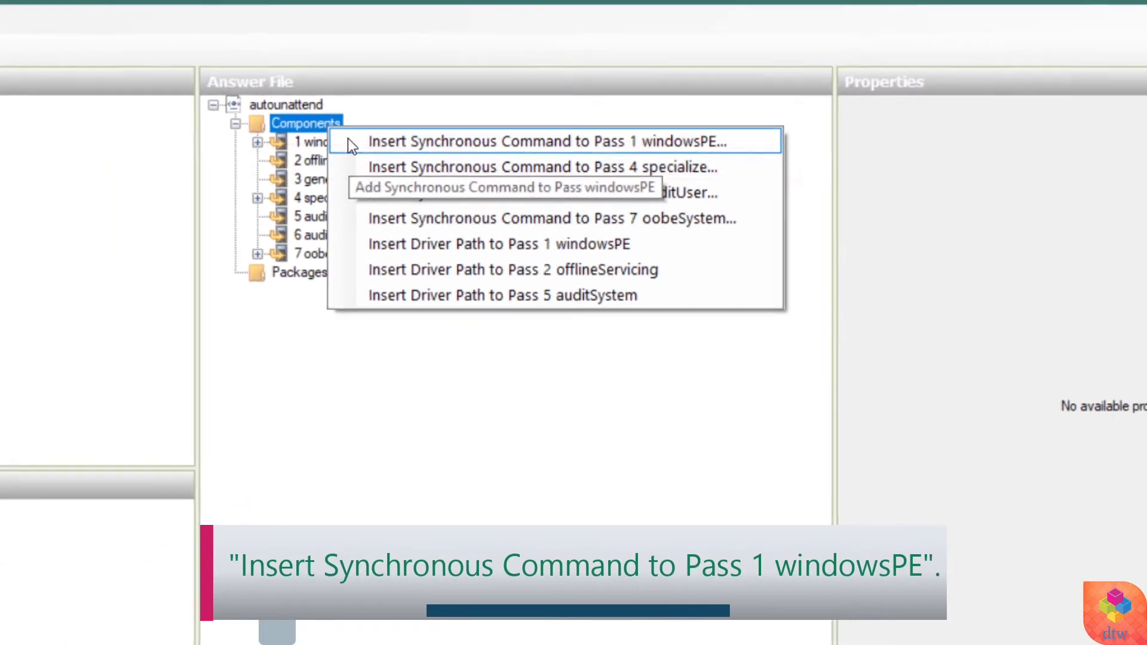
click(261, 169)
key(ctrl+v)
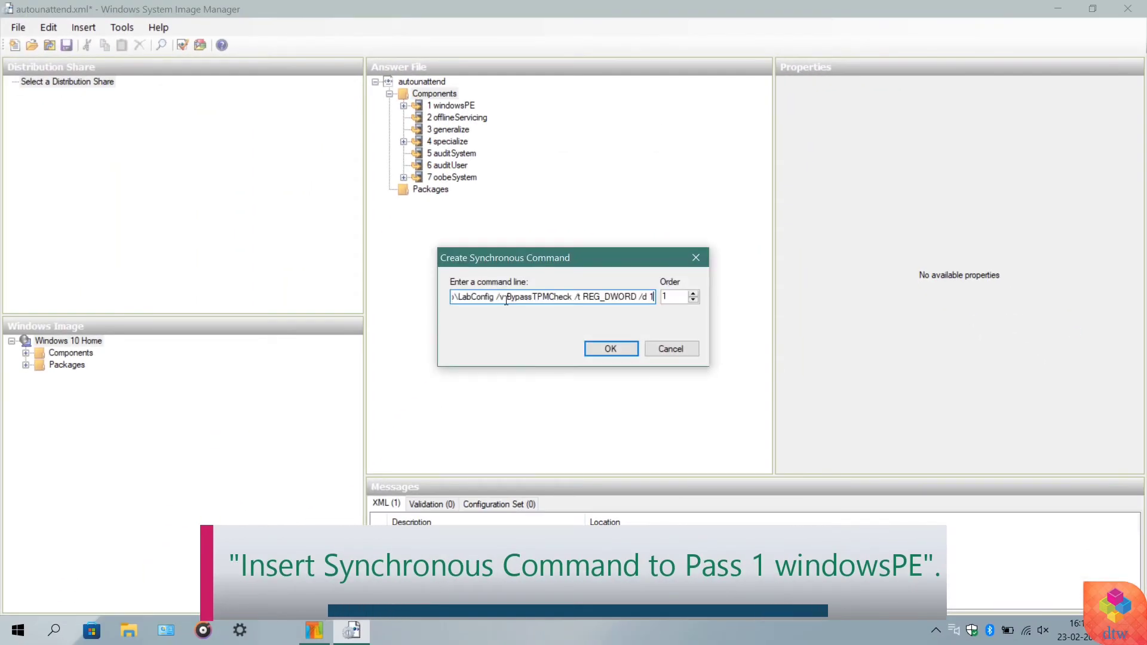
click(601, 350)
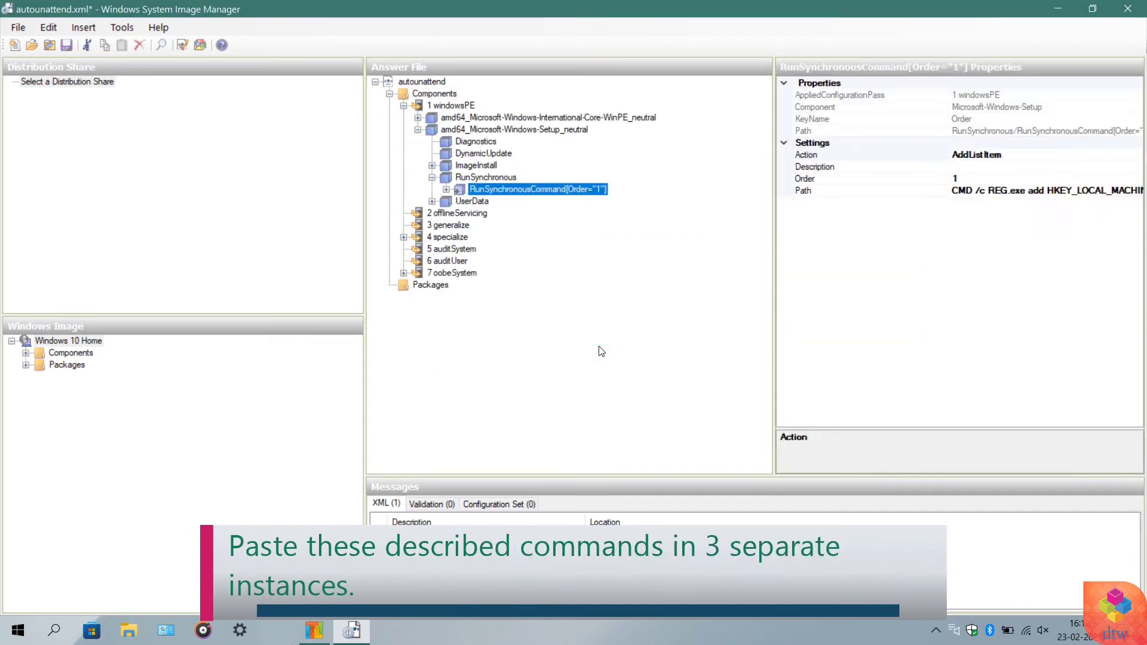
Insert a second synchronous command into Pass 1 windowsPE, order 2, adding the LabConfig value BypassRAMCheck as REG_DWORD 1
right_click(449, 96)
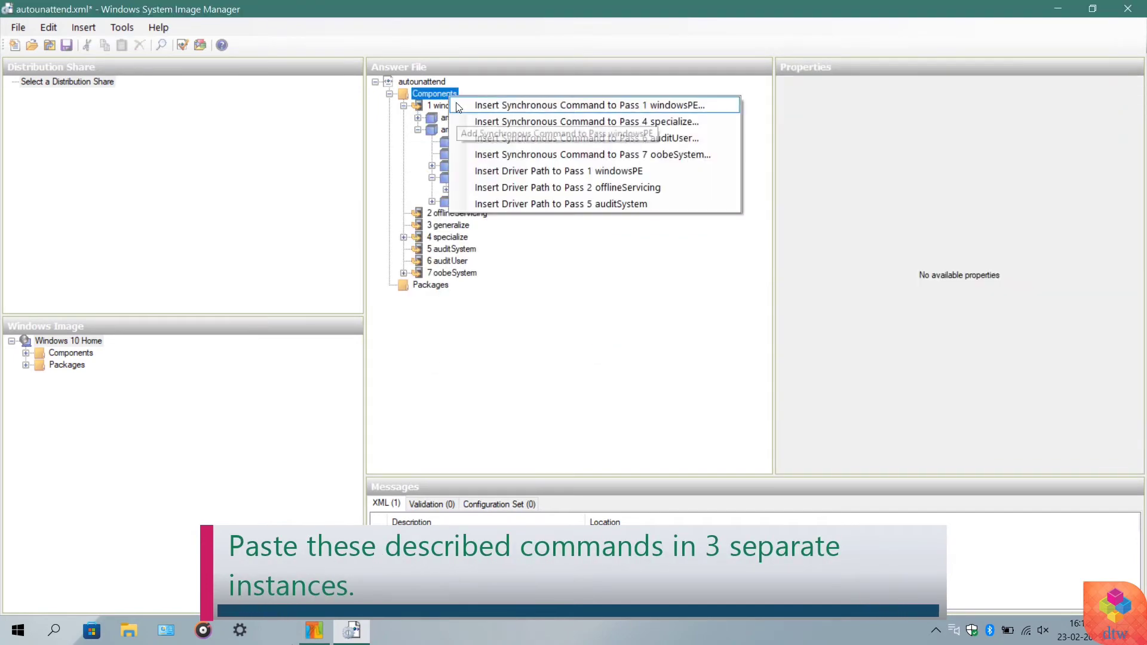
click(457, 108)
key(ctrl+v)
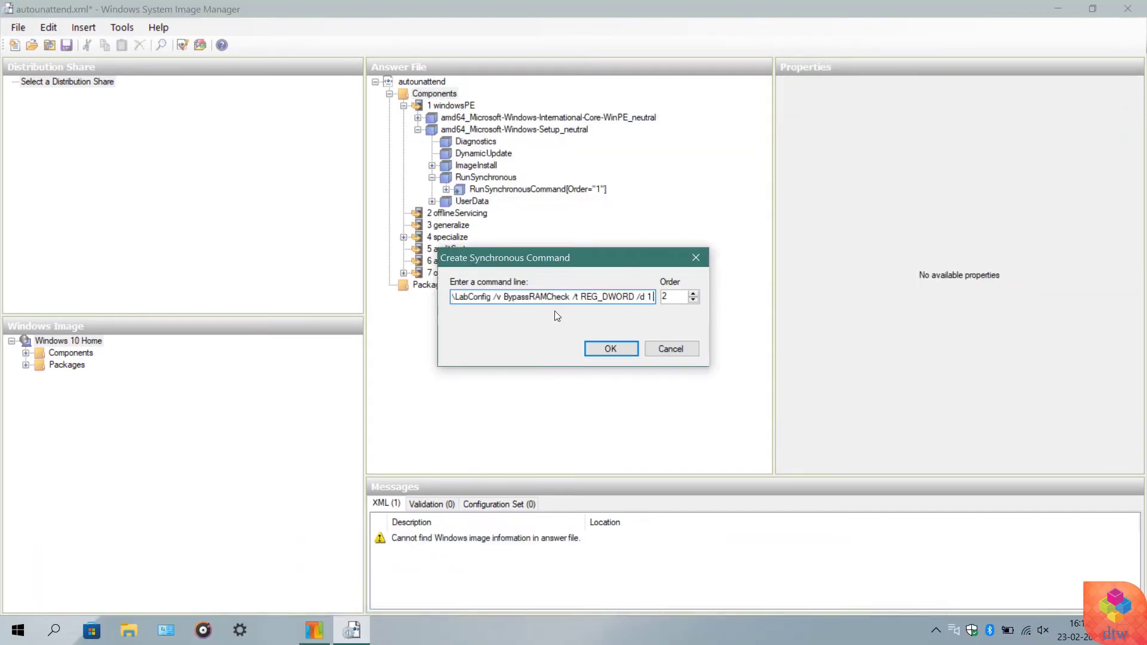
click(600, 351)
Insert a third windowsPE synchronous command: CMD /c REG.exe add HKEY_LOCAL_MACHINE\SYSTEM\Setup\LabConfig /v BypassSecureBootCheck /t REG_DWORD /d 1
right_click(446, 96)
click(463, 106)
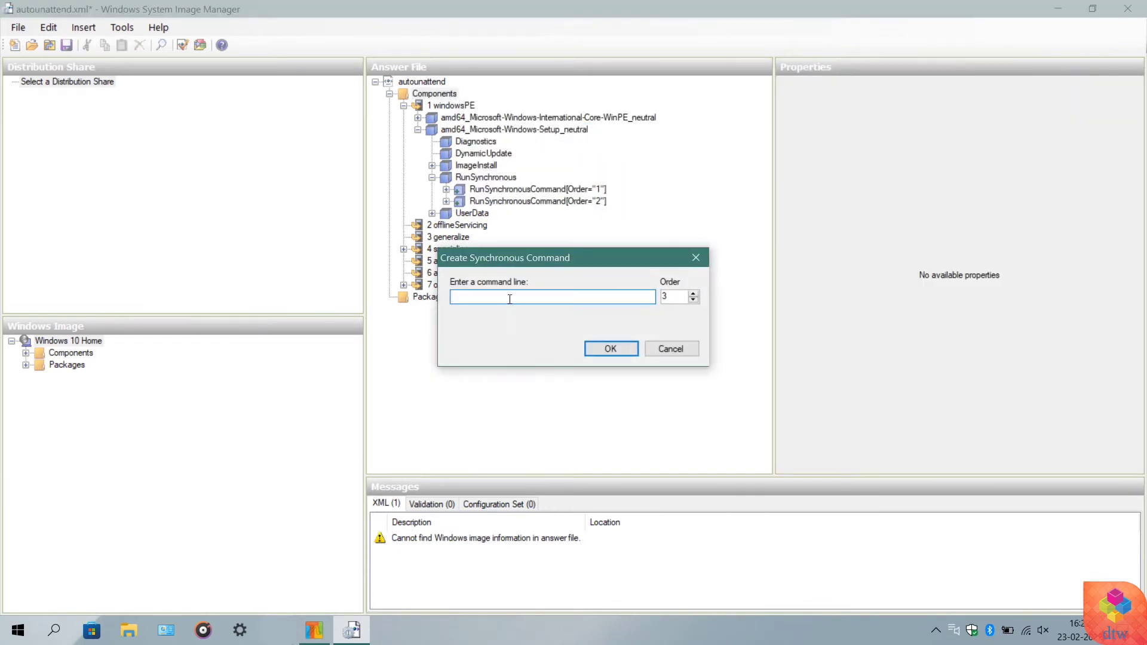
text(CMD /c REG.exe add HKEY_LOCAL_MACHINE\SYSTEM\Setup\LabConfig /v BypassSecureBootCheck /t REG_DWORD /d 1)
click(600, 351)
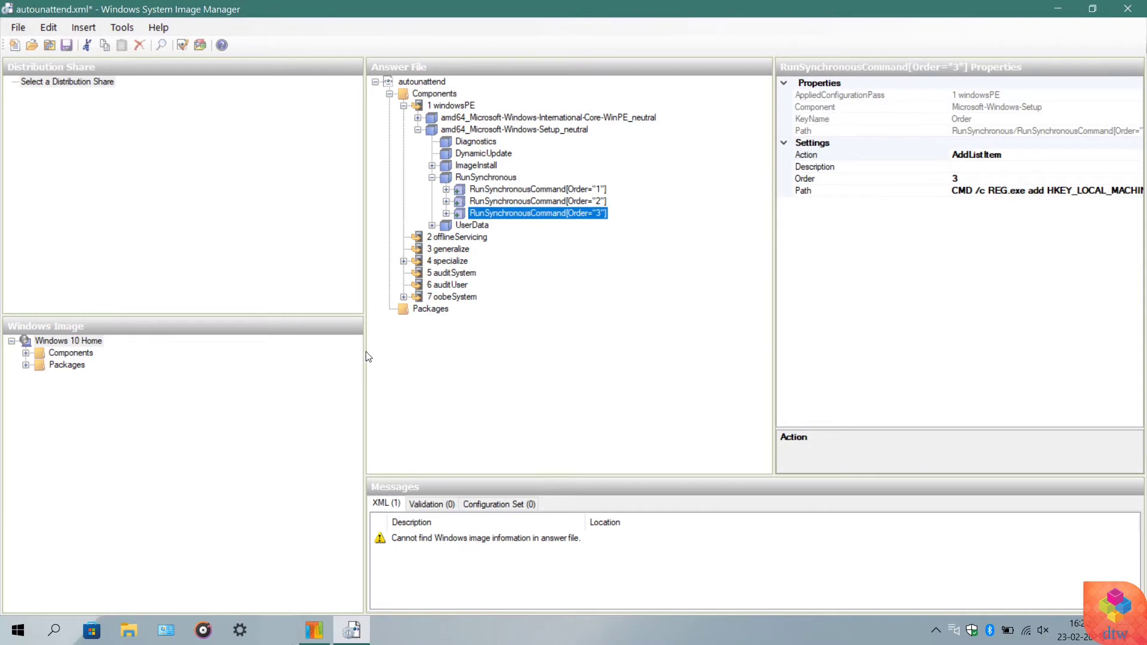
Widen the properties area and check the command paths of the three RunSynchronous commands
drag(366, 357, 275, 358)
drag(774, 327, 622, 326)
drag(863, 100, 736, 90)
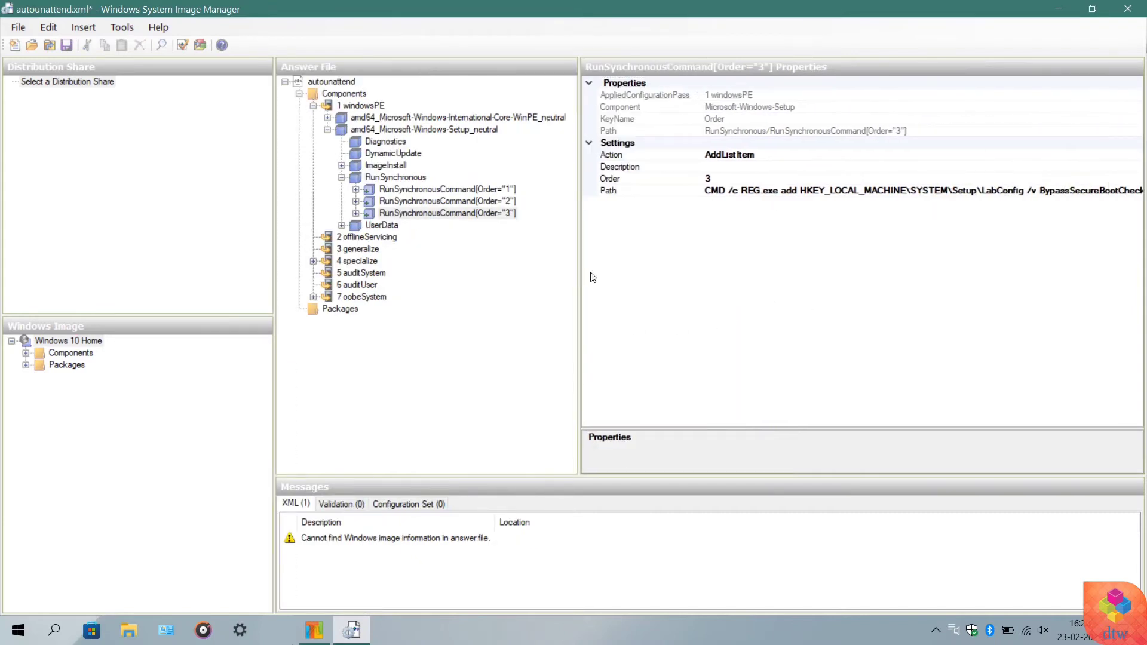
drag(623, 282, 578, 282)
click(510, 213)
key(Up)
key(Up)
click(512, 214)
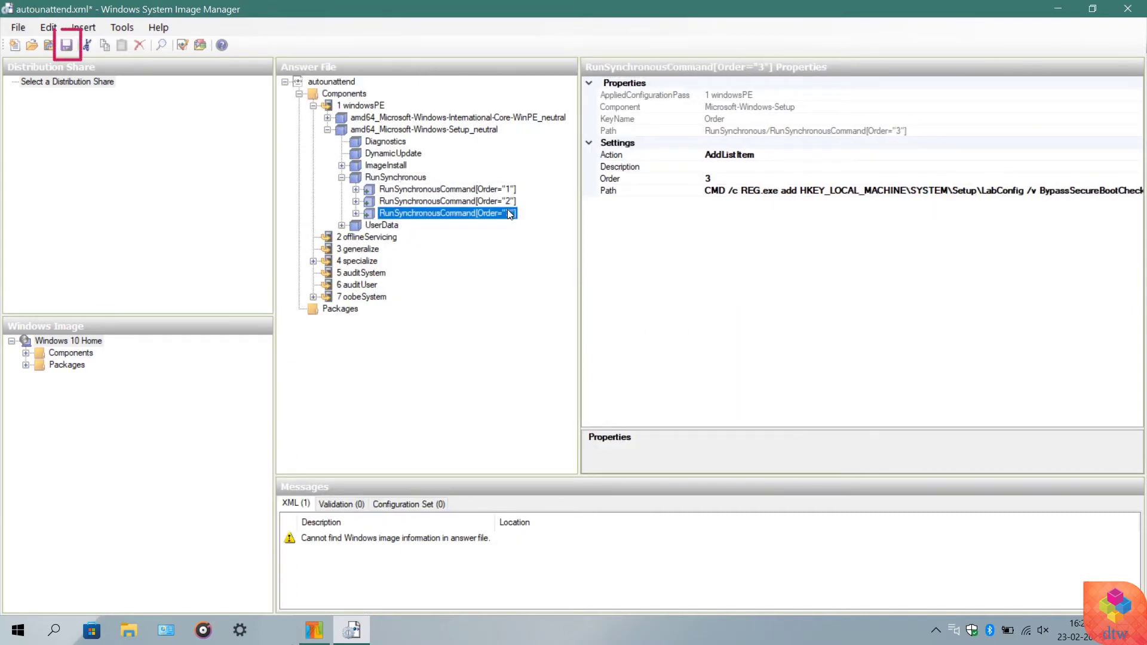
Save the autounattend.xml answer file, close Windows System Image Manager and switch to NTLite
click(67, 46)
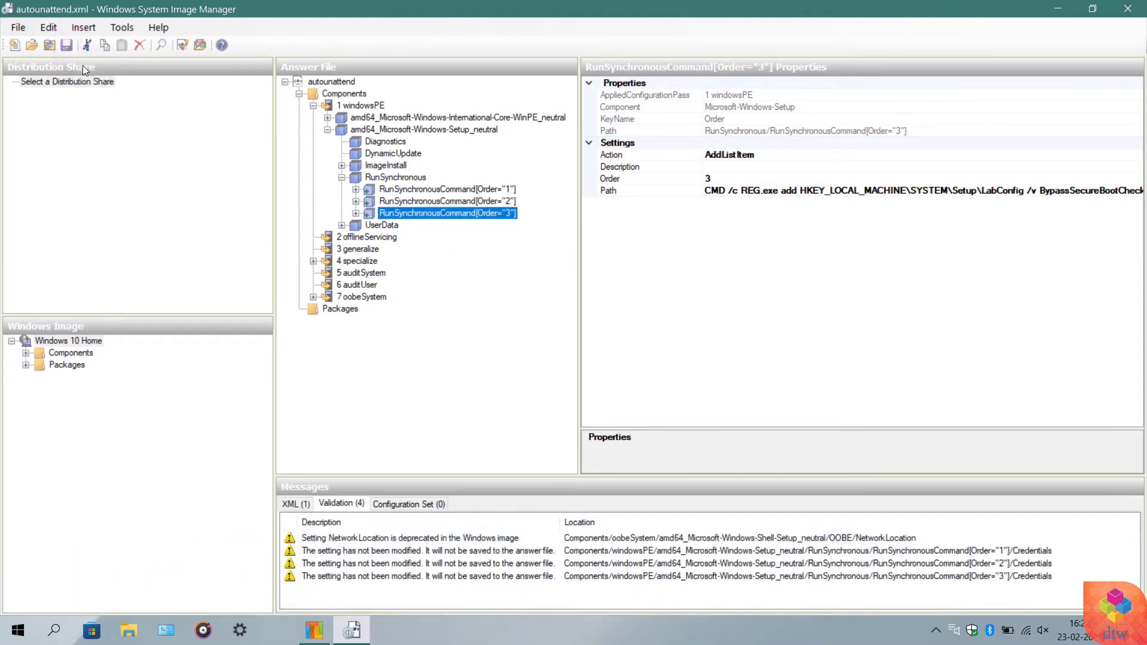
click(1126, 12)
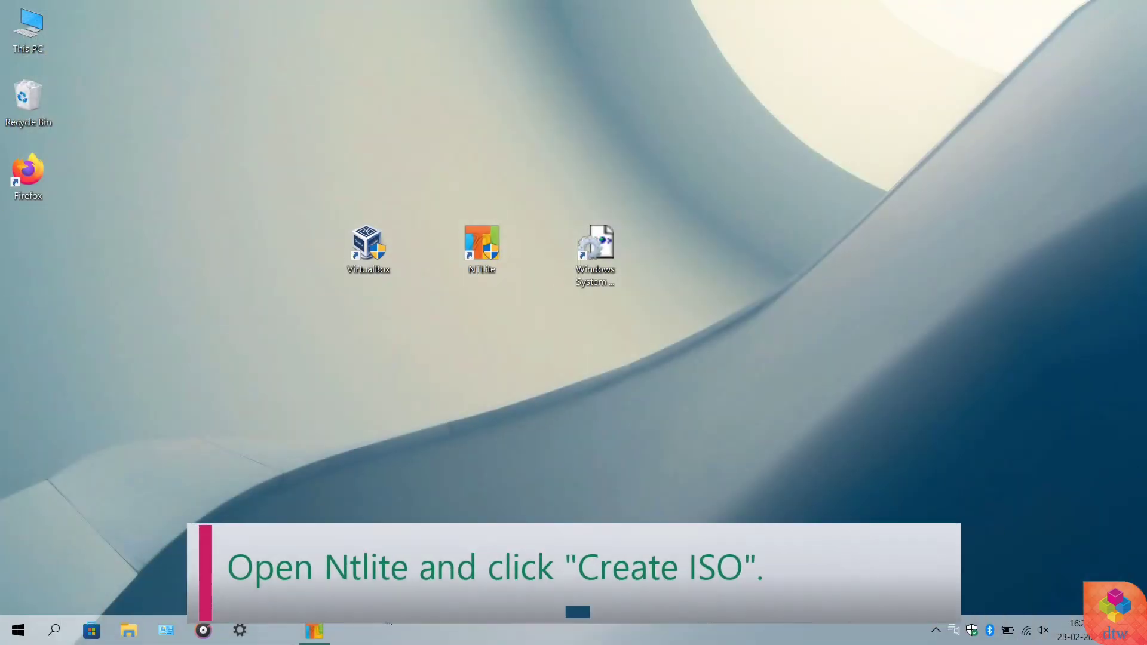
click(322, 625)
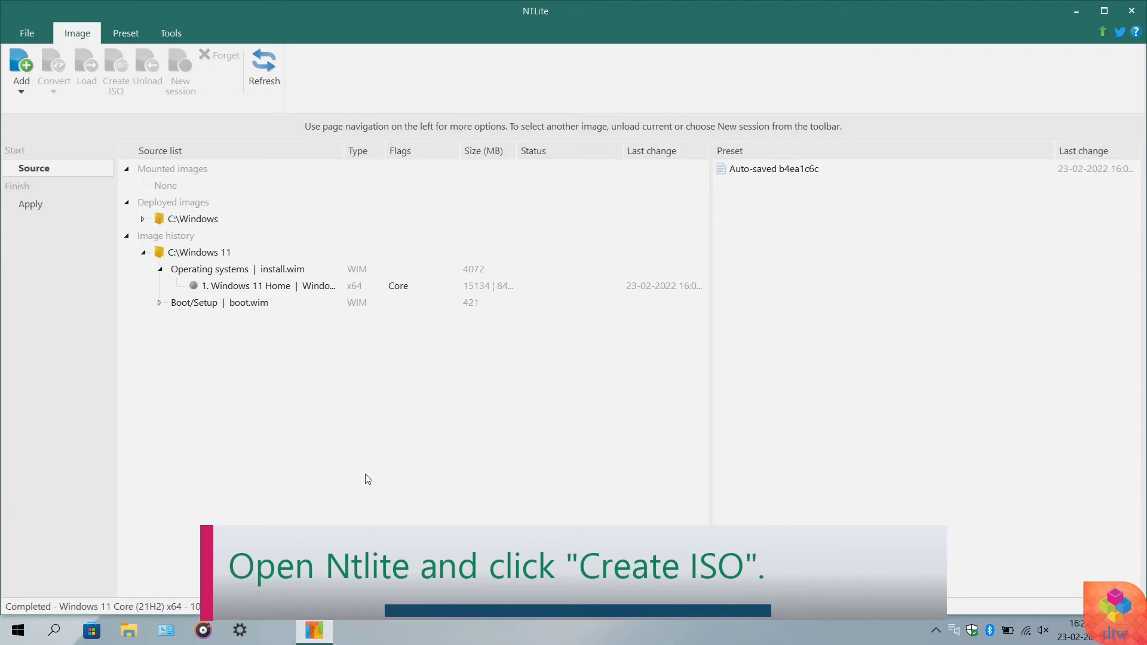
Create an ISO from the C:\Windows 11 source, saved on drive C: as WIndows 11.iso with the label Windows 11, and close NTLite
click(291, 256)
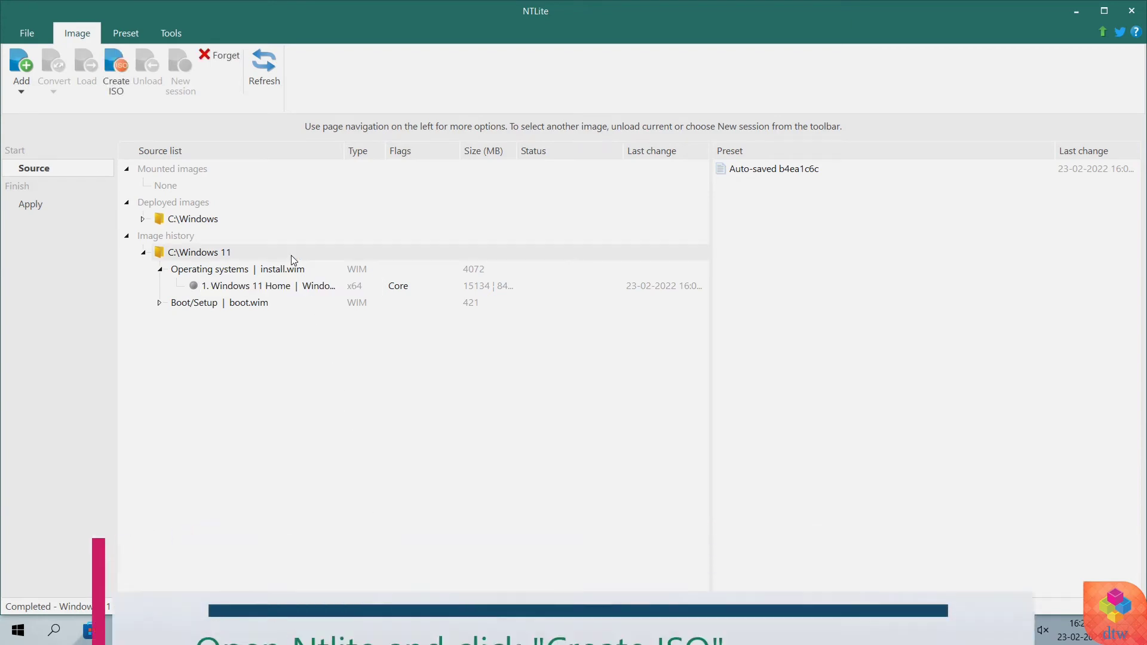
click(129, 93)
click(429, 343)
click(476, 385)
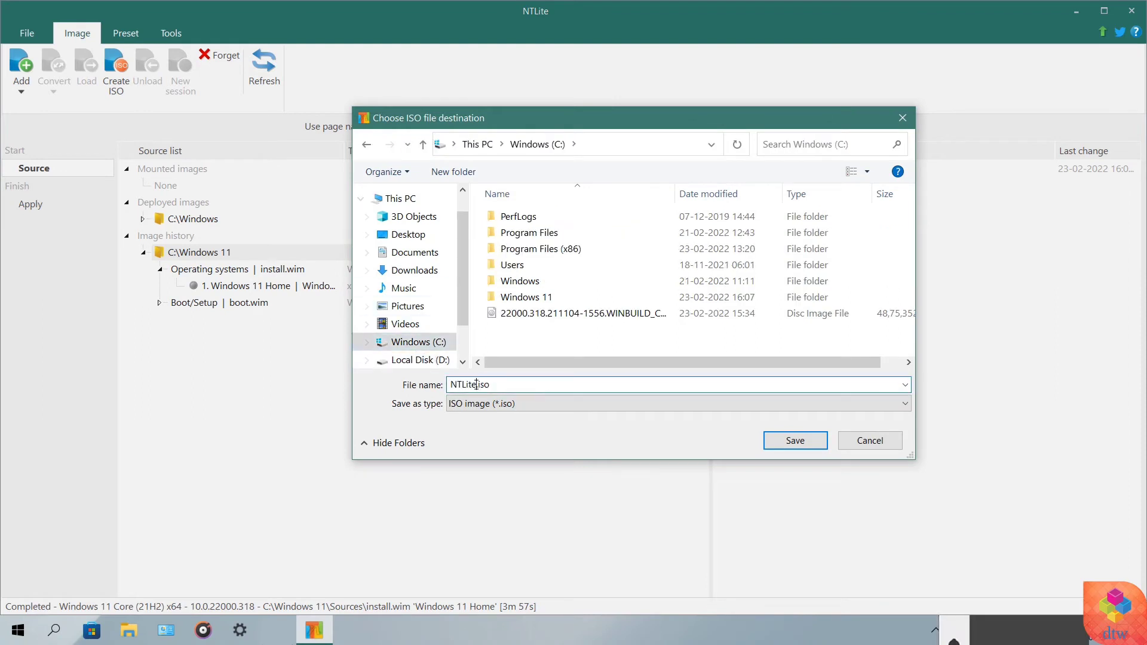
text(Windows 11)
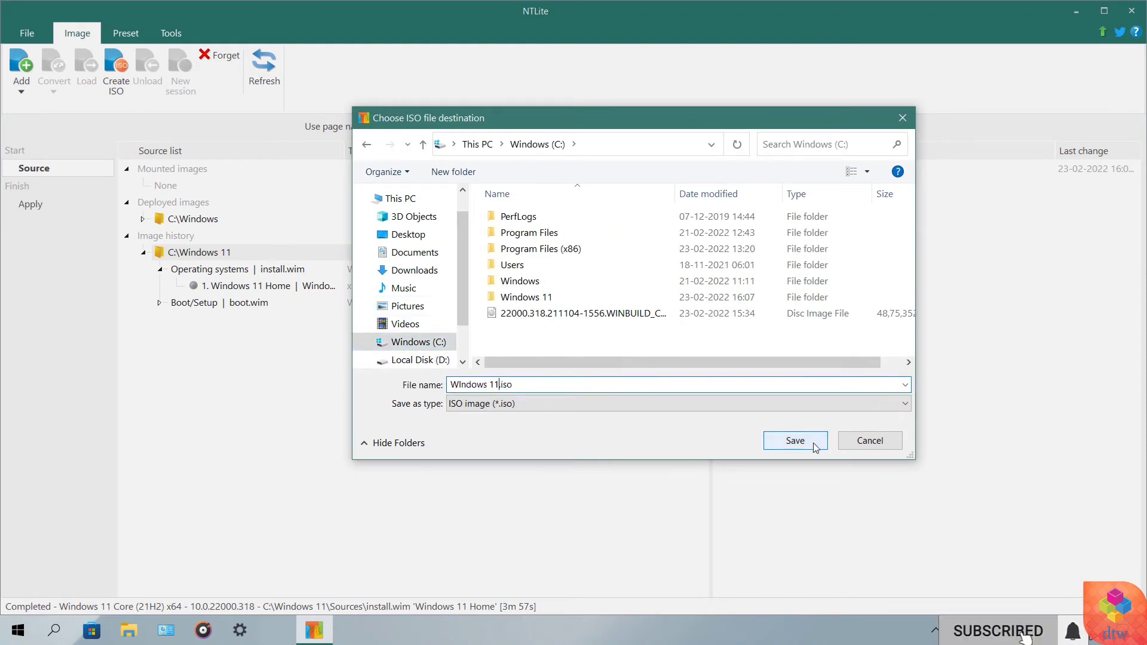
click(813, 443)
text(Windows 11)
key(Return)
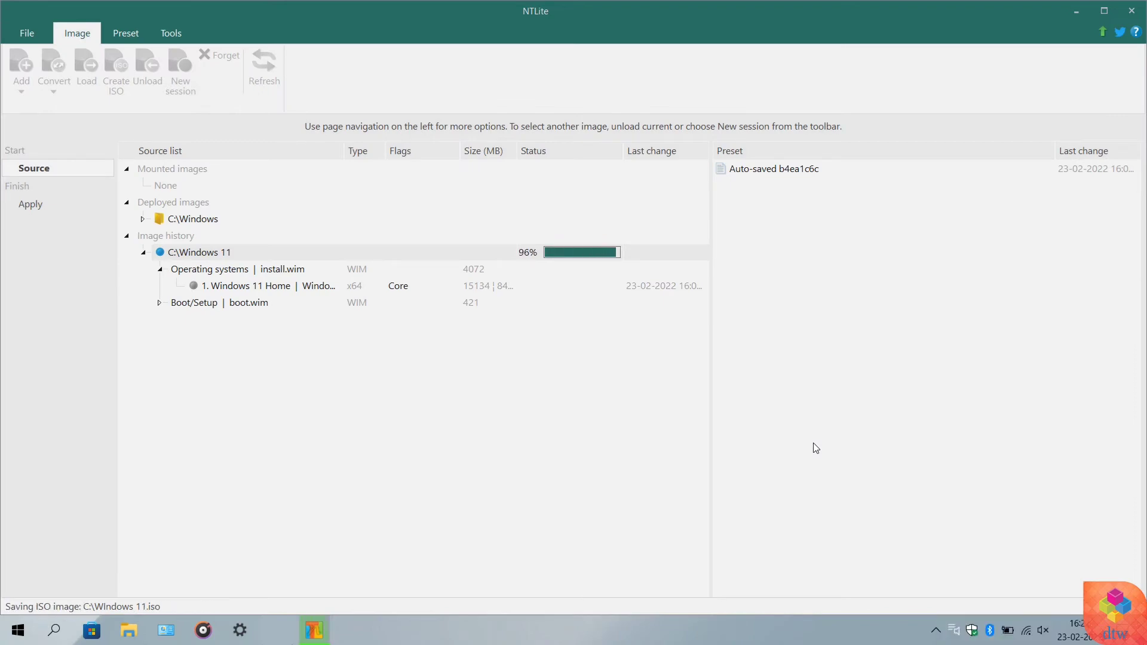
click(1130, 12)
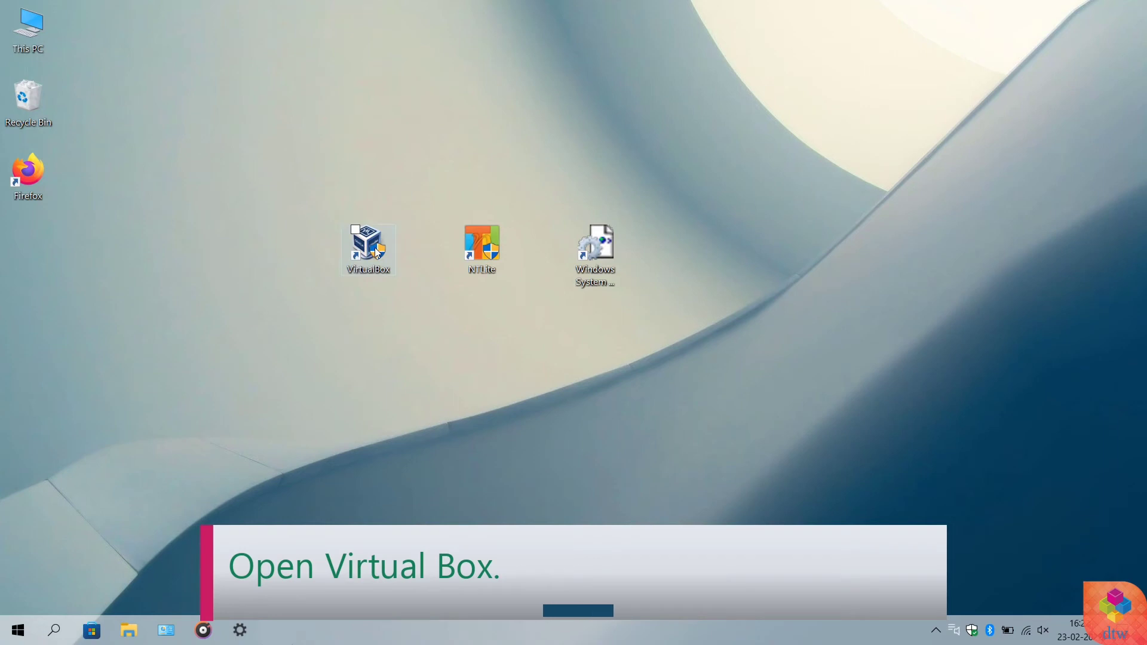
Open VirtualBox and set up a new virtual machine named Windows 11 with a new virtual hard disk
double_click(375, 247)
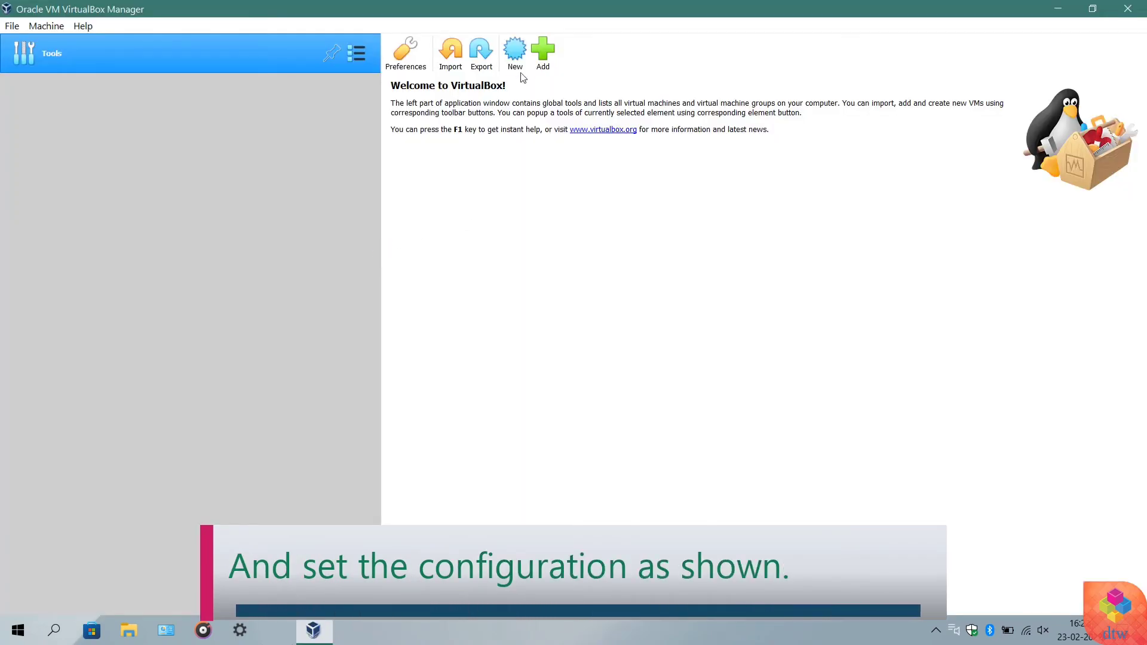
click(517, 56)
text(Wi)
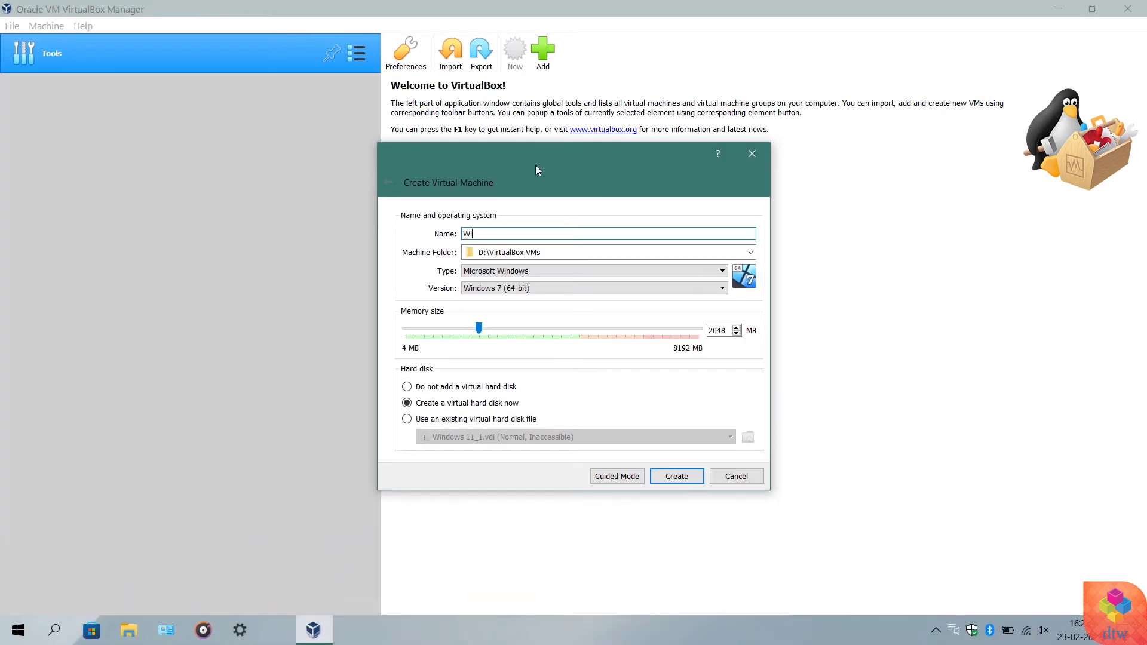
text(ndows 11)
key(Return)
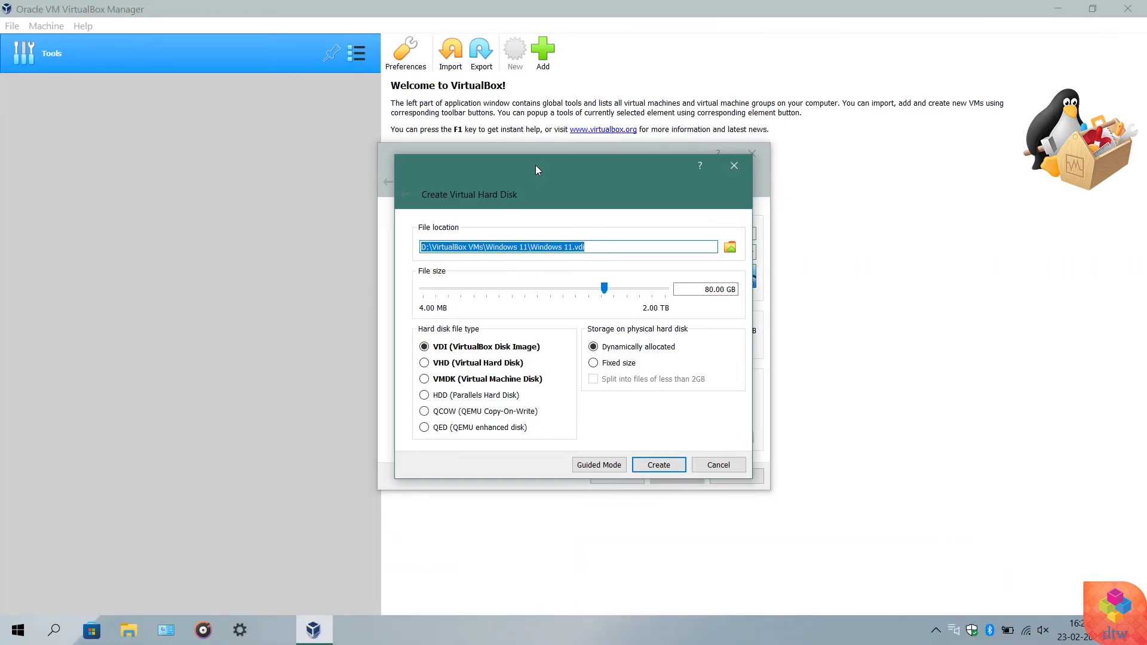
Set the virtual hard disk size to 64 GB and create it as a dynamically allocated VDI
drag(701, 295, 724, 291)
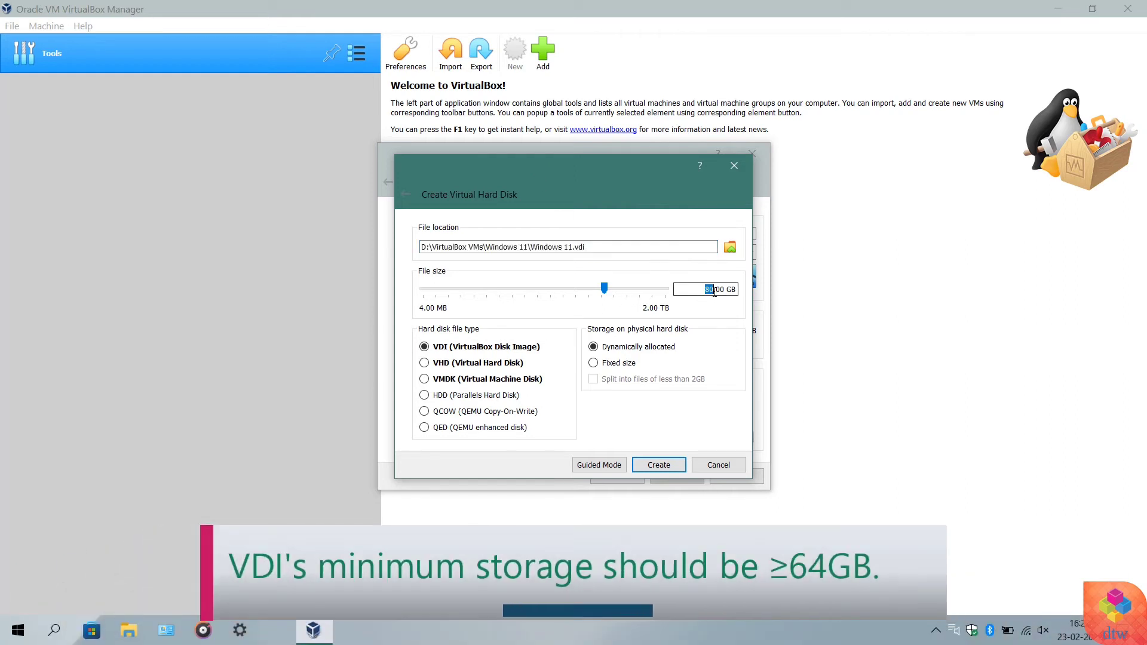
text(64)
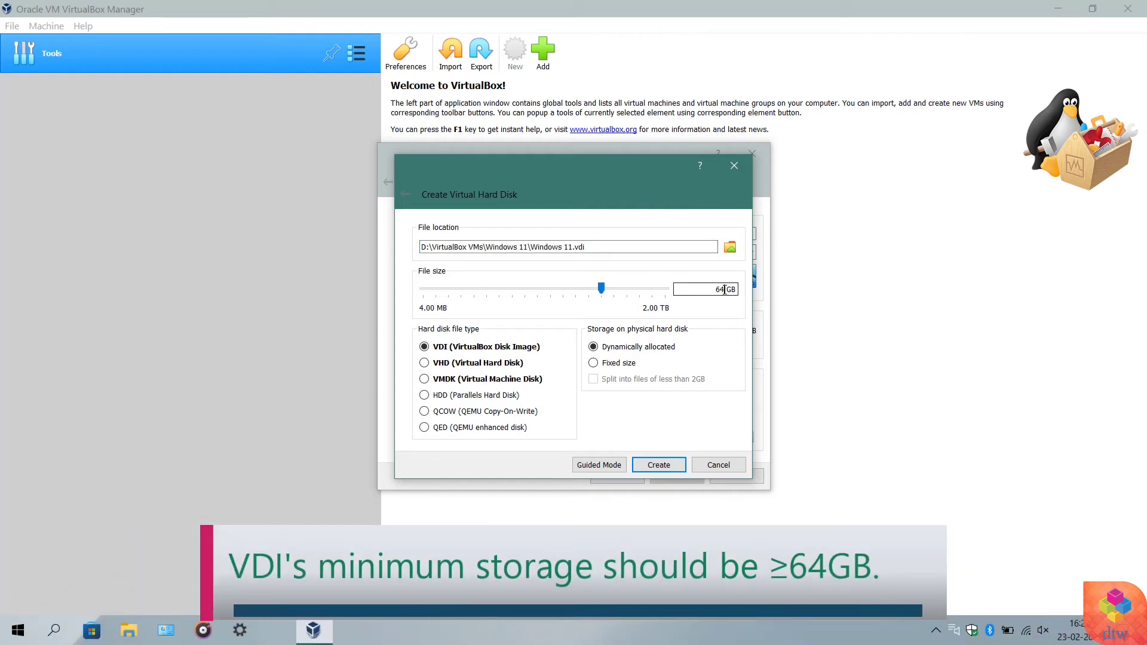
click(661, 465)
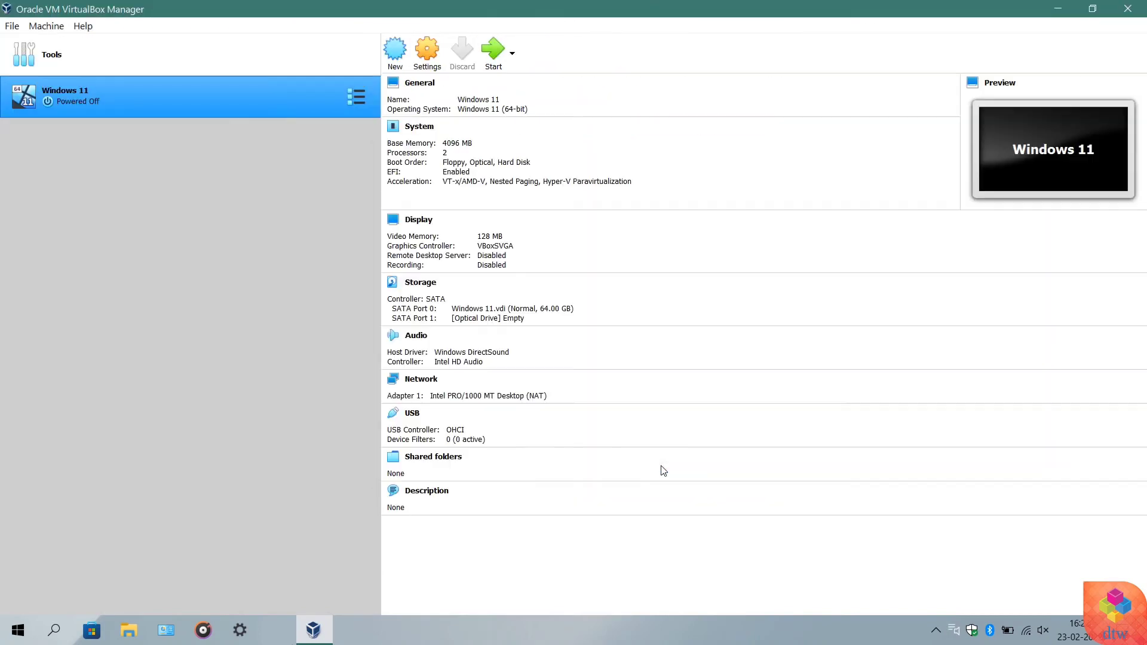
In the virtual machine's system settings, exclude Floppy from the boot order, set 4 processors and enable PAE/NX
click(428, 54)
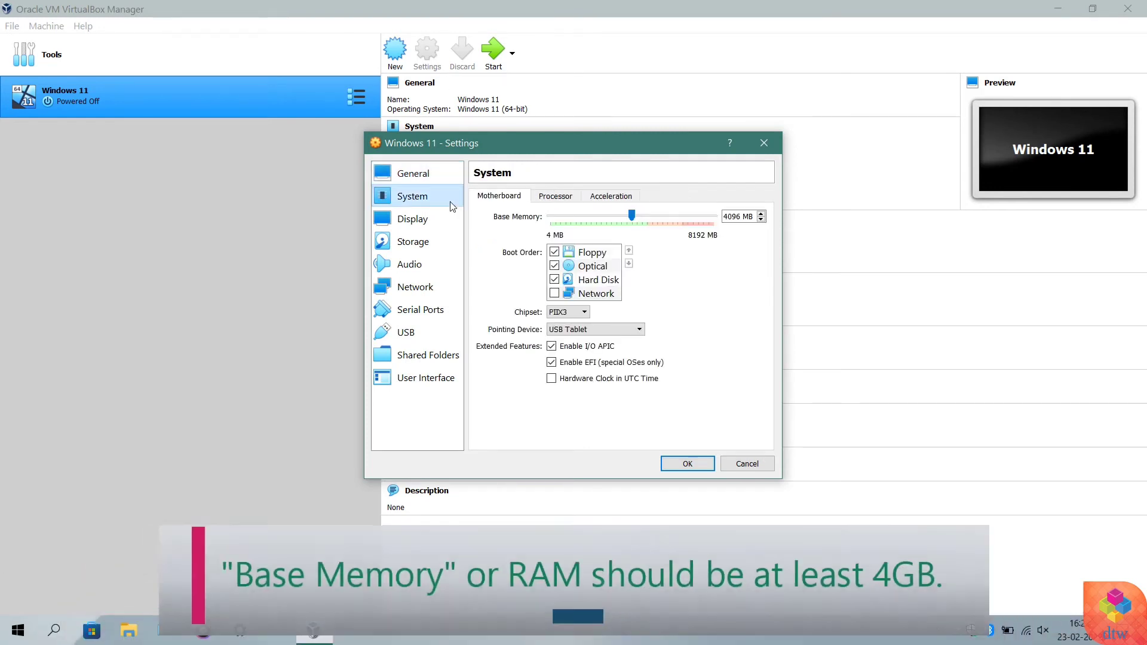
click(555, 252)
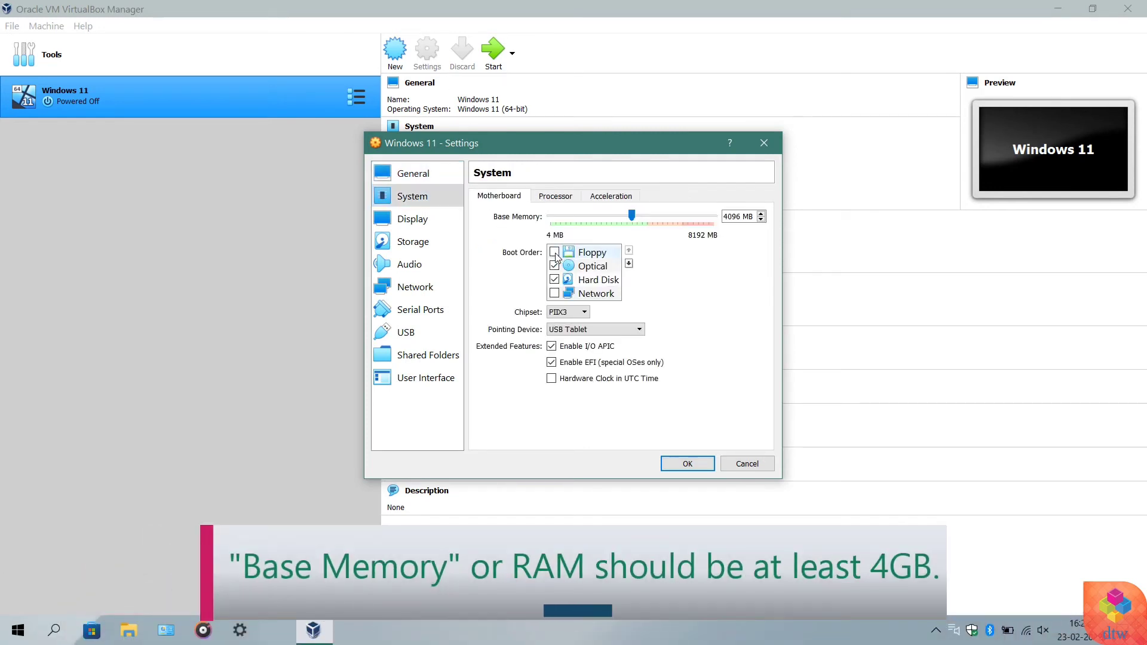
click(545, 198)
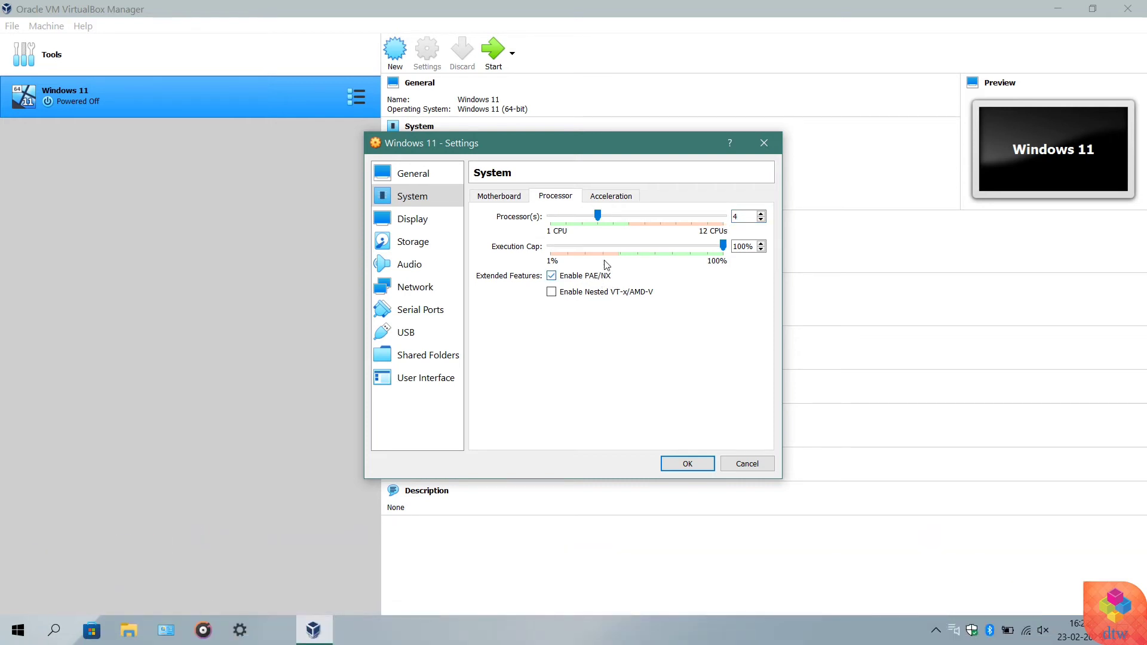
click(612, 200)
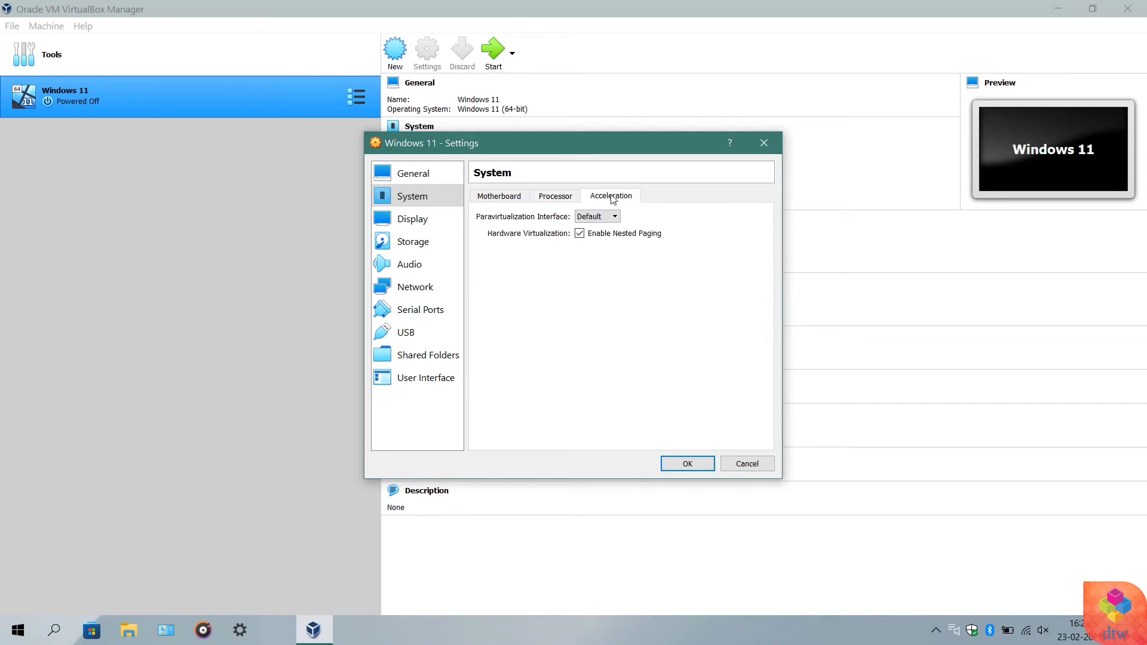
In the virtual machine's display settings, enable 3D acceleration and set the video memory to 256 MB
click(435, 227)
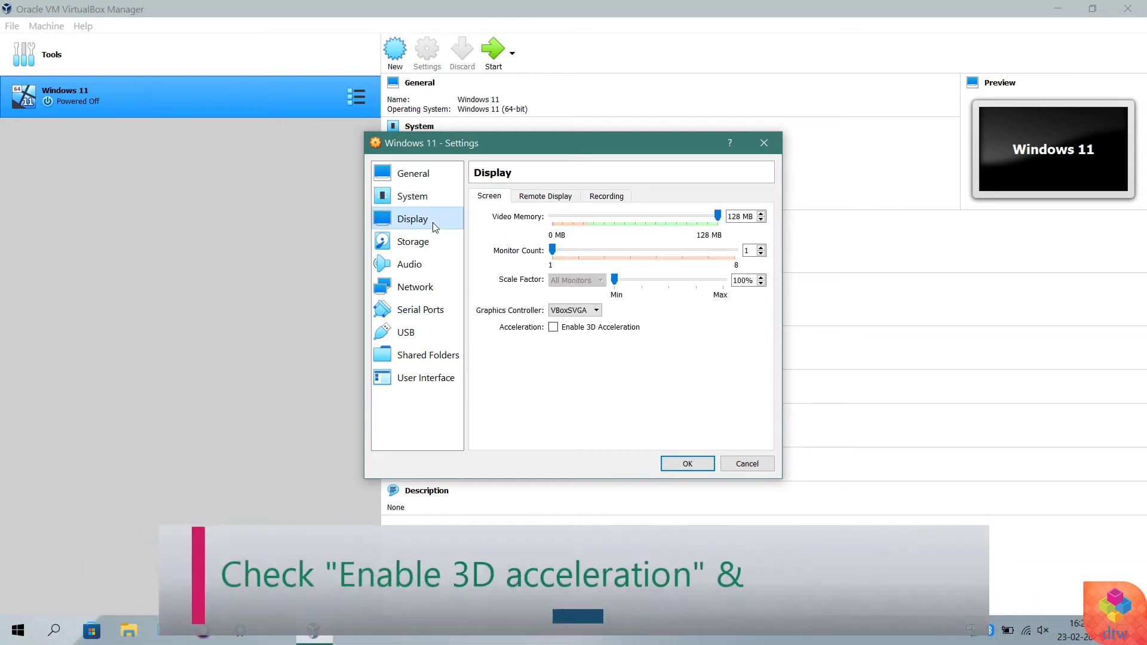
click(602, 332)
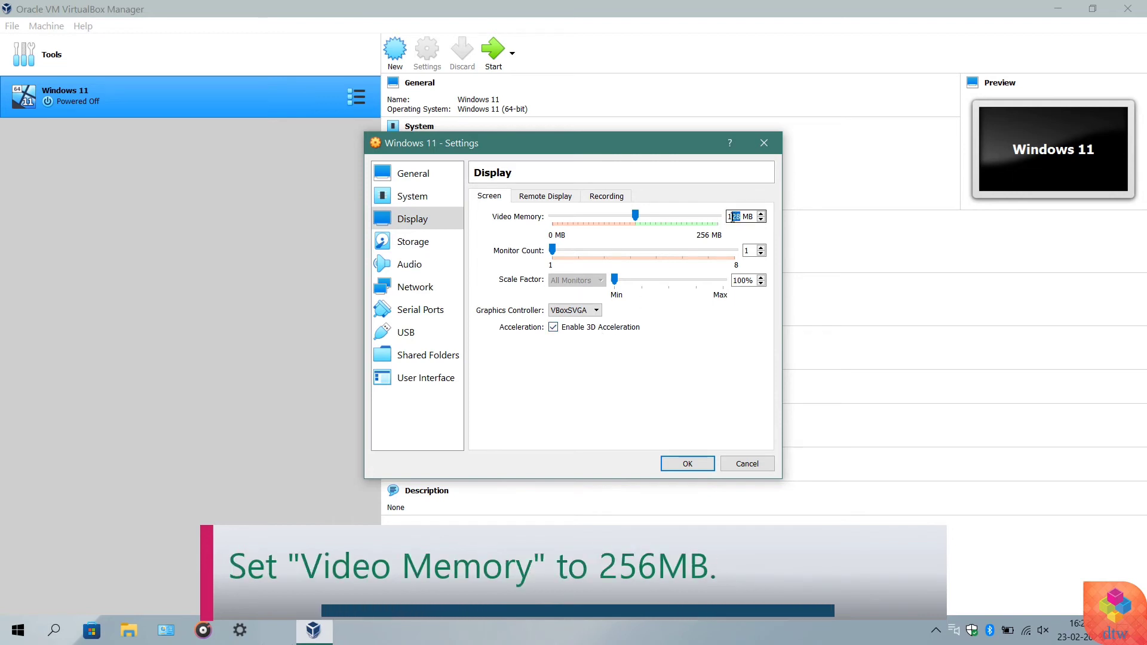
text(2)
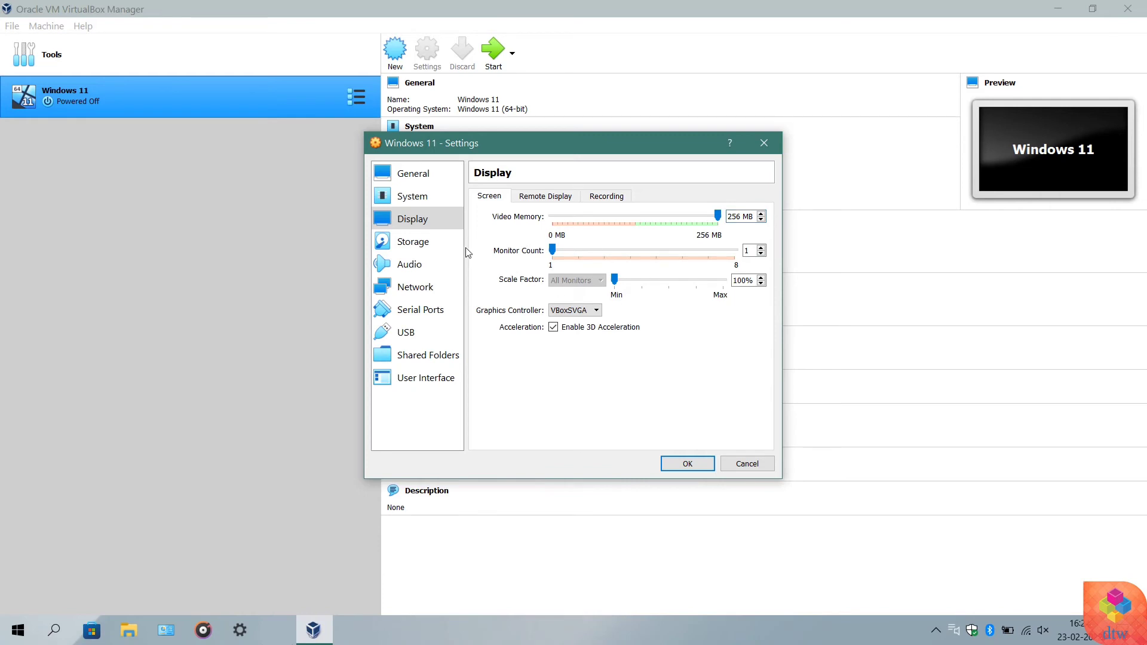
In the storage settings, reassign the Windows 11.vdi hard disk to SATA Port 2
click(446, 246)
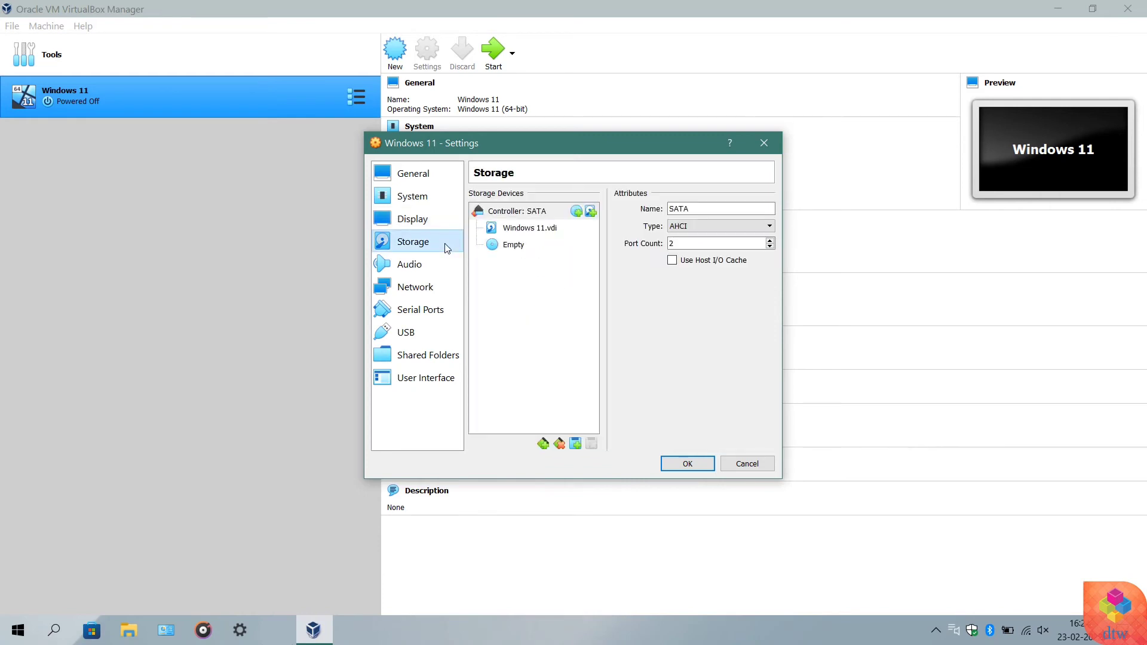
click(546, 232)
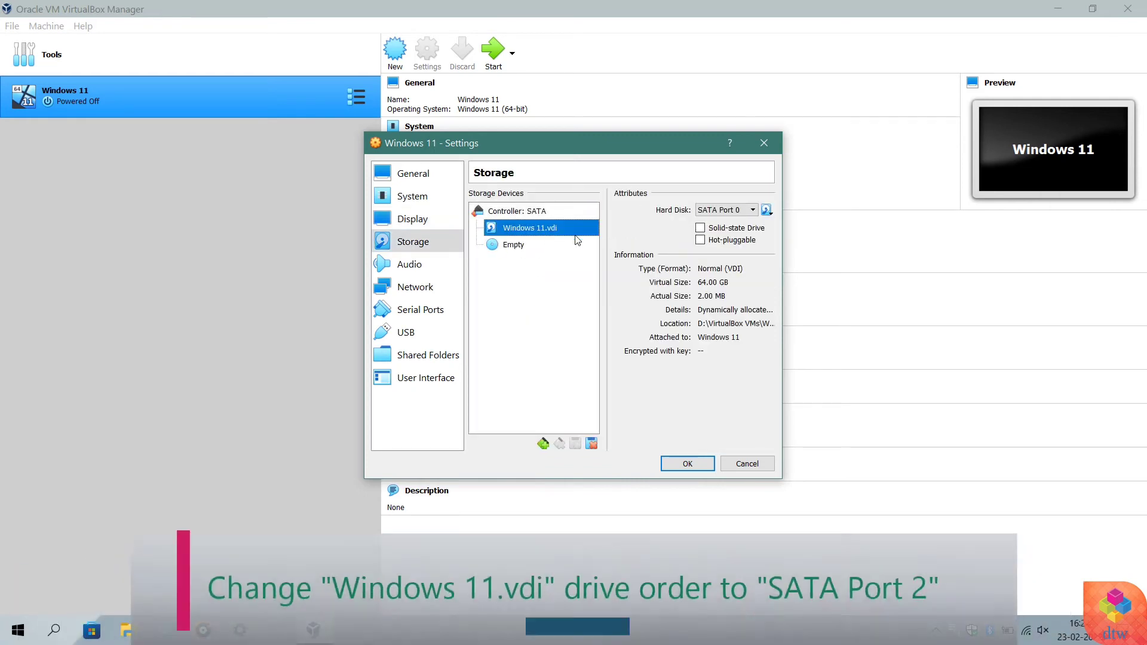
click(739, 210)
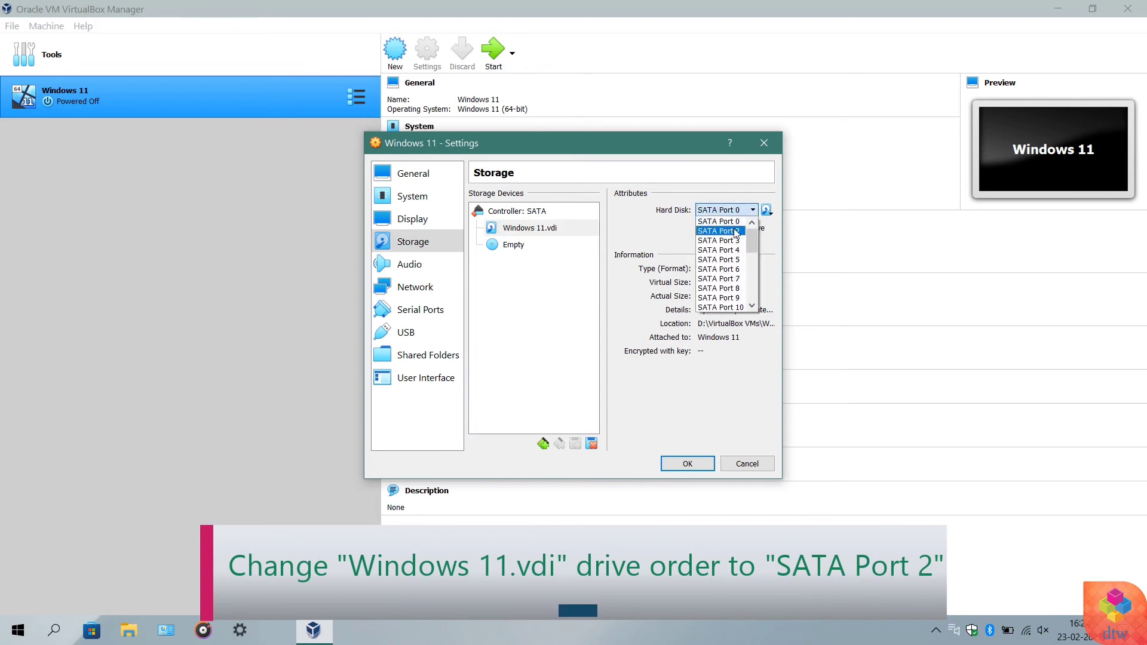
click(737, 232)
Load the WIndows 11.iso file from drive C: into the empty optical drive
click(564, 233)
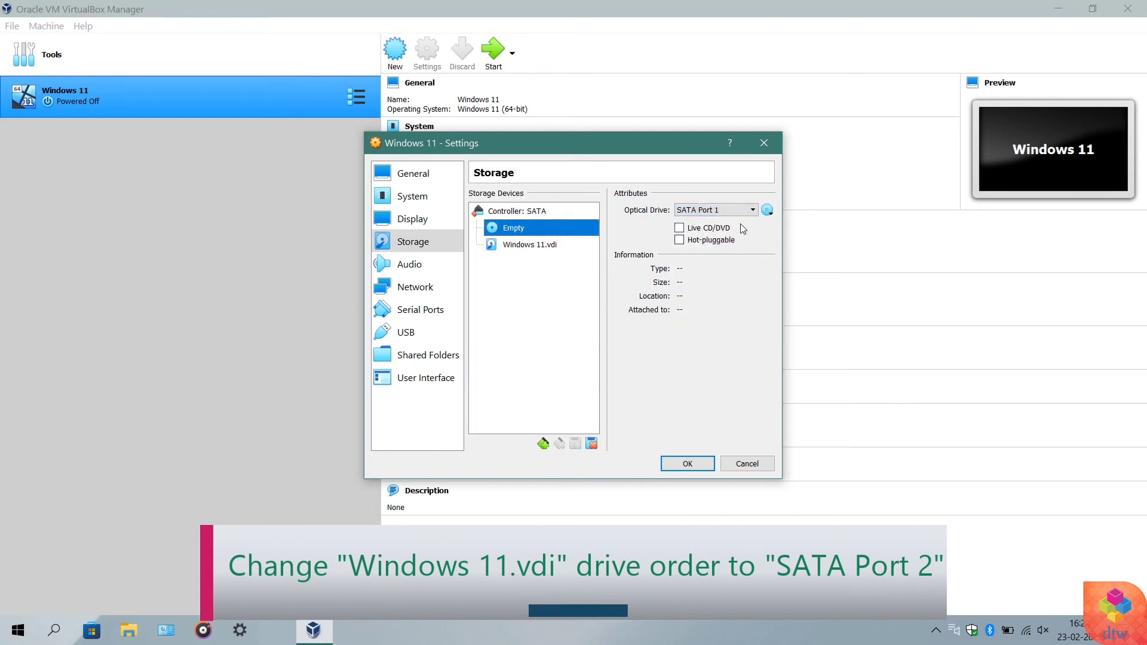
click(769, 213)
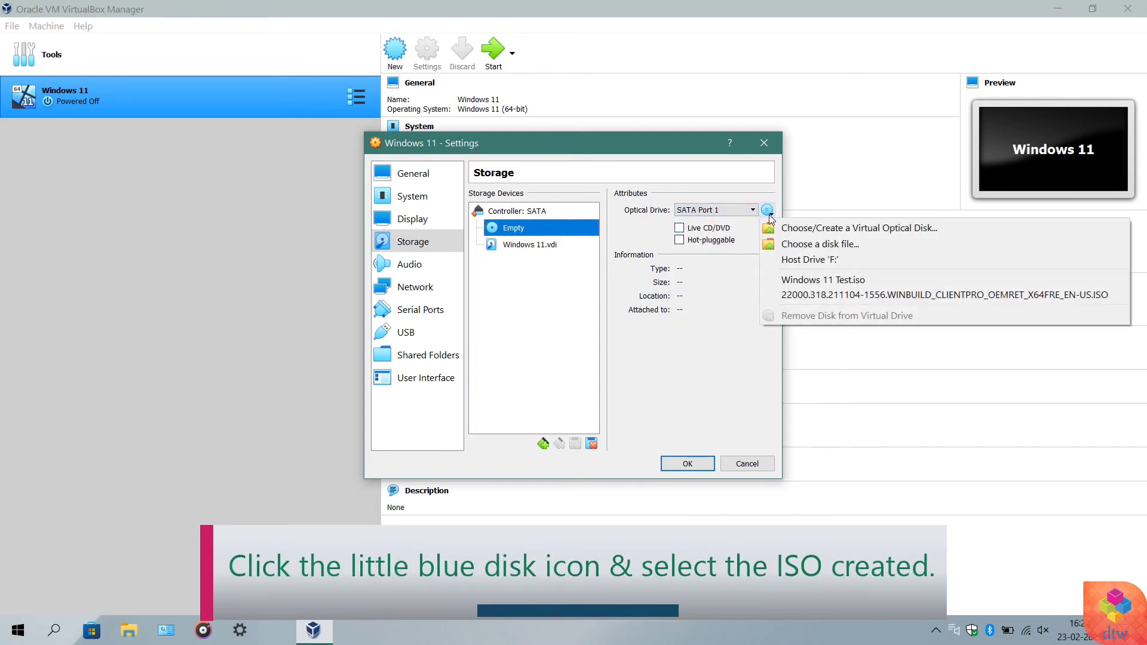
click(779, 244)
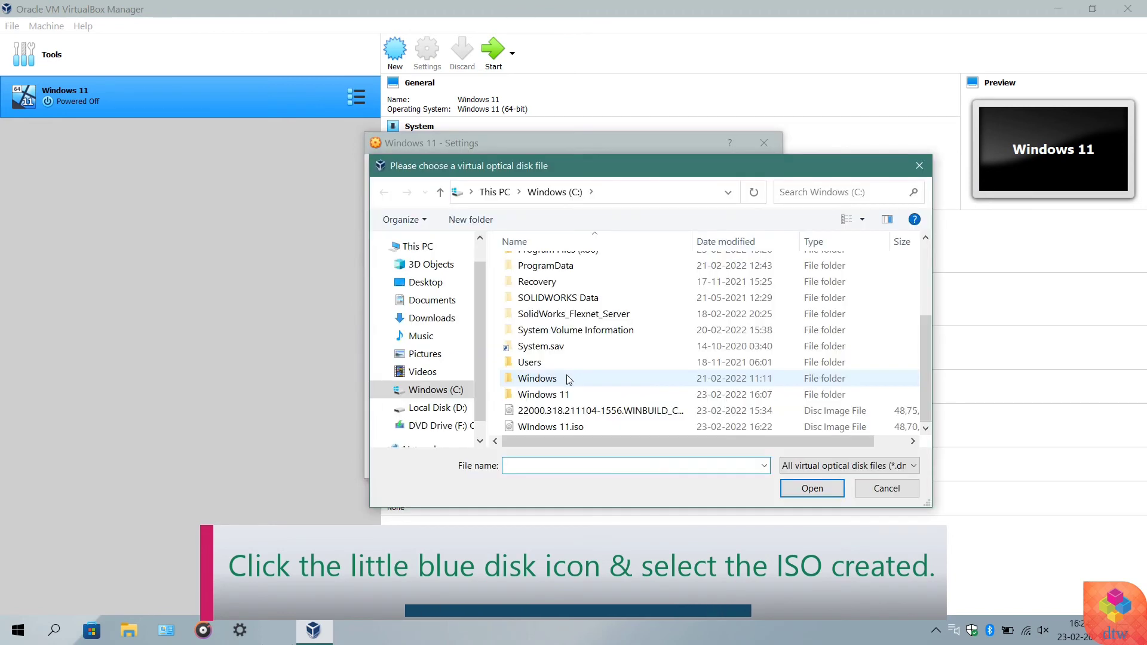
click(566, 432)
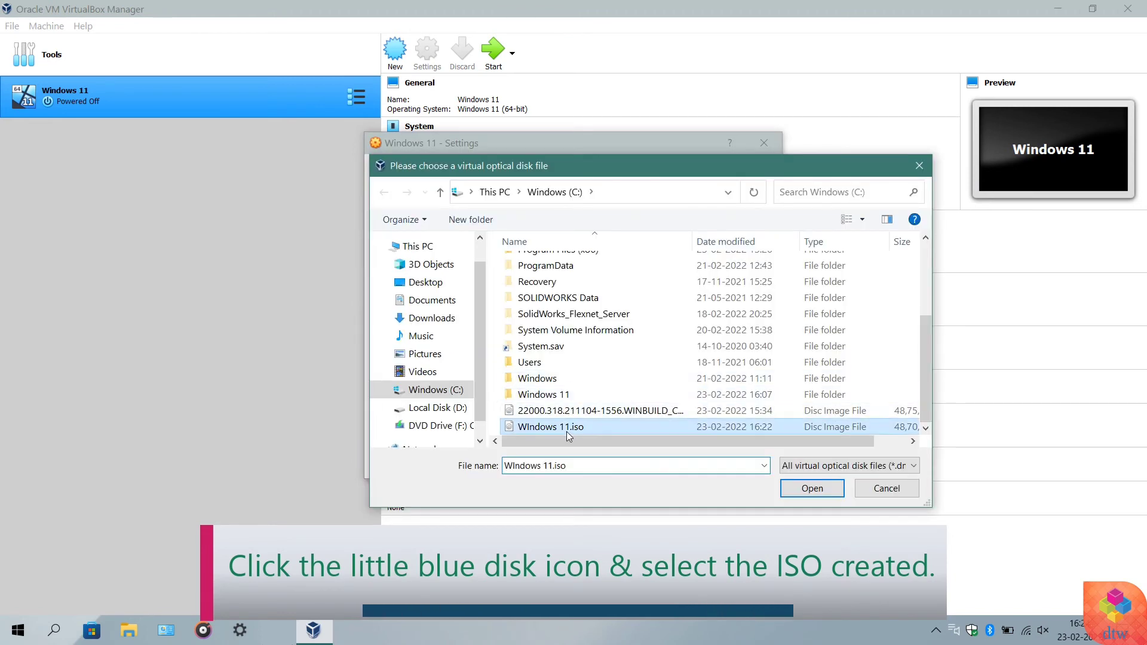
click(799, 489)
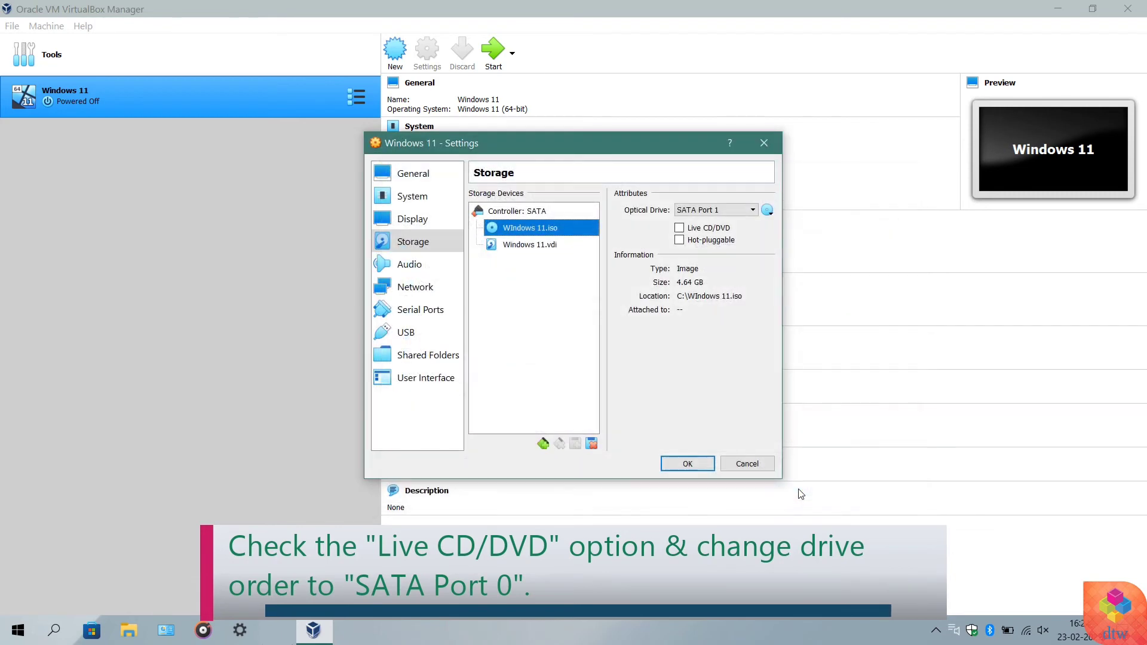
Mark the optical drive as Live CD/DVD, assign it to SATA Port 0 and save the machine settings
click(680, 229)
click(710, 214)
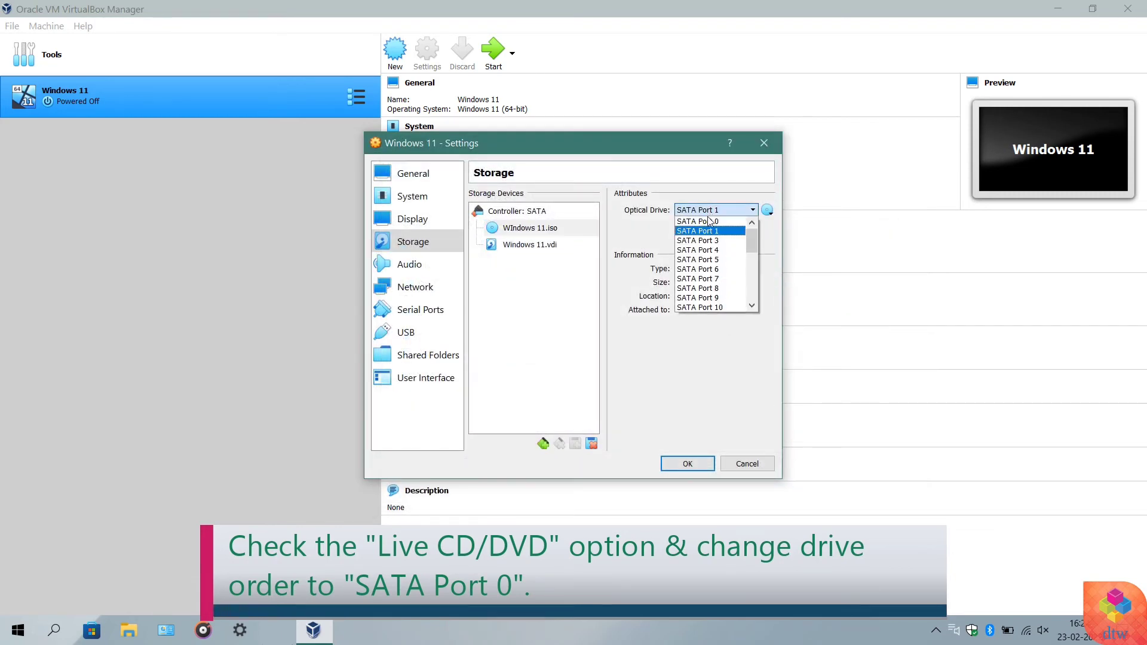
click(710, 220)
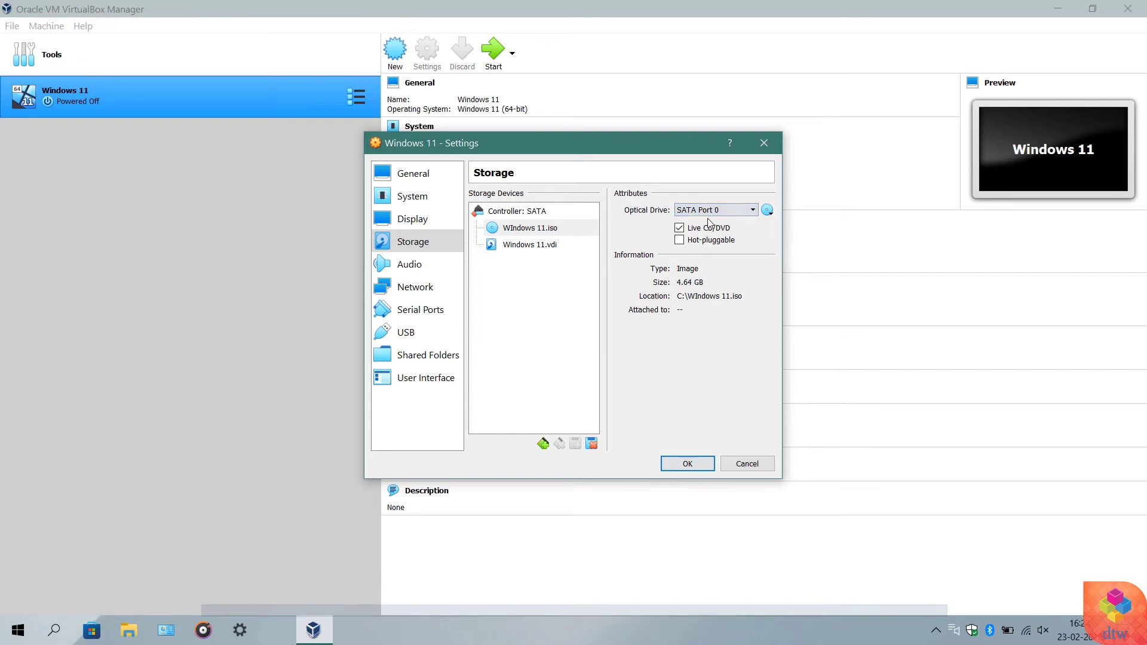
click(688, 464)
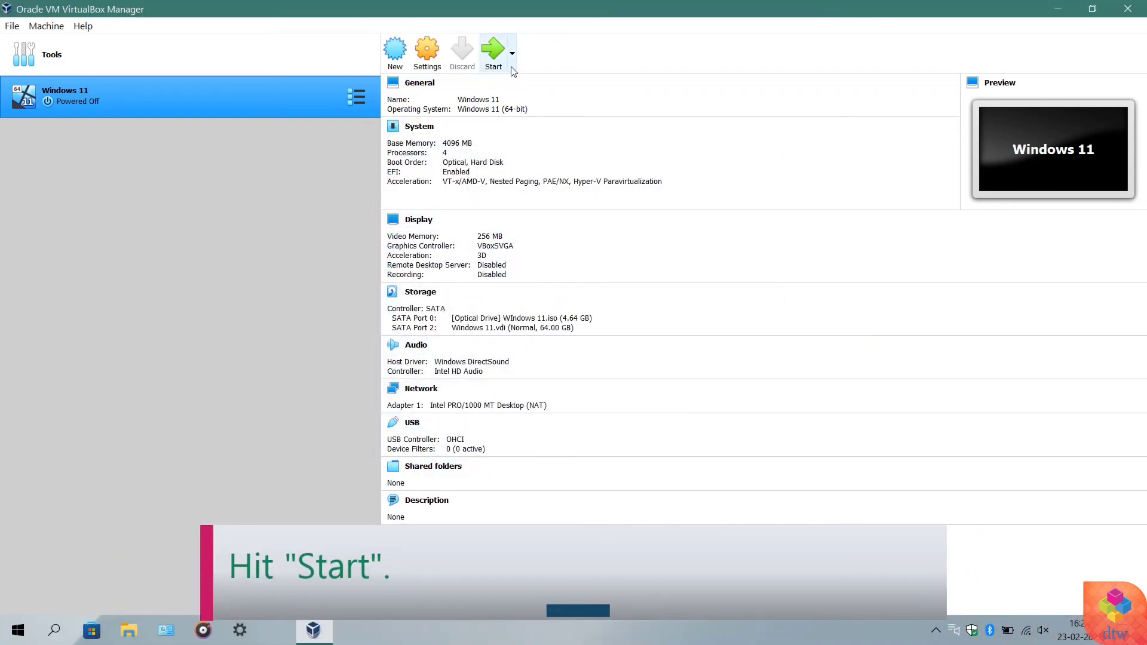
Start the Windows 11 virtual machine, let Windows Setup run and restart immediately when it asks
click(493, 50)
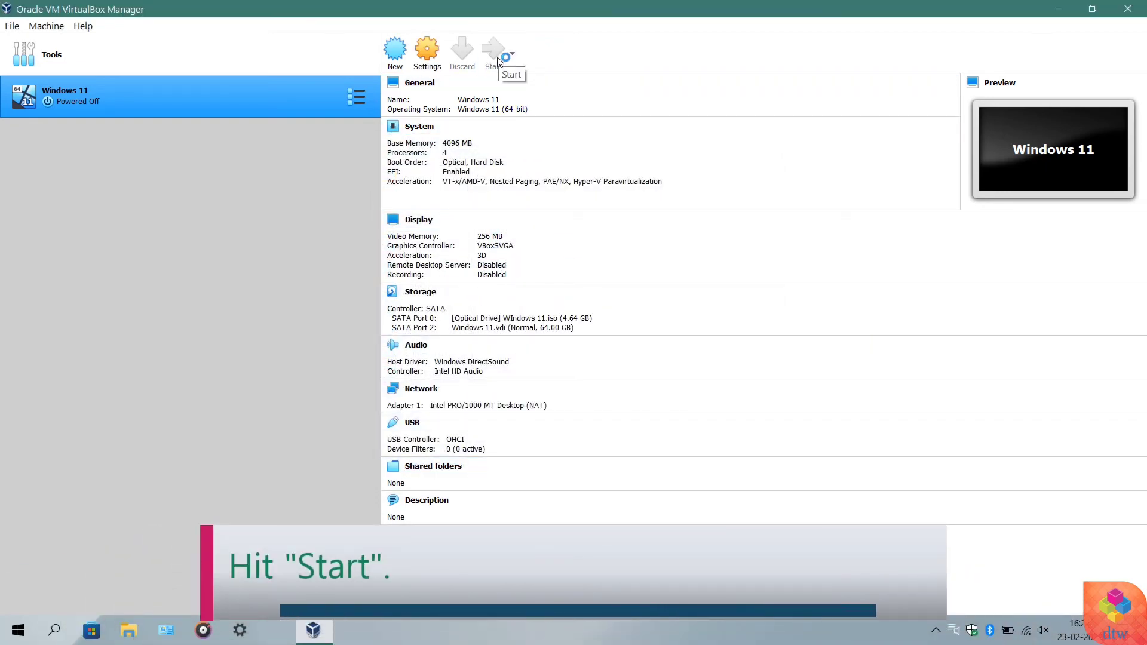
click(428, 129)
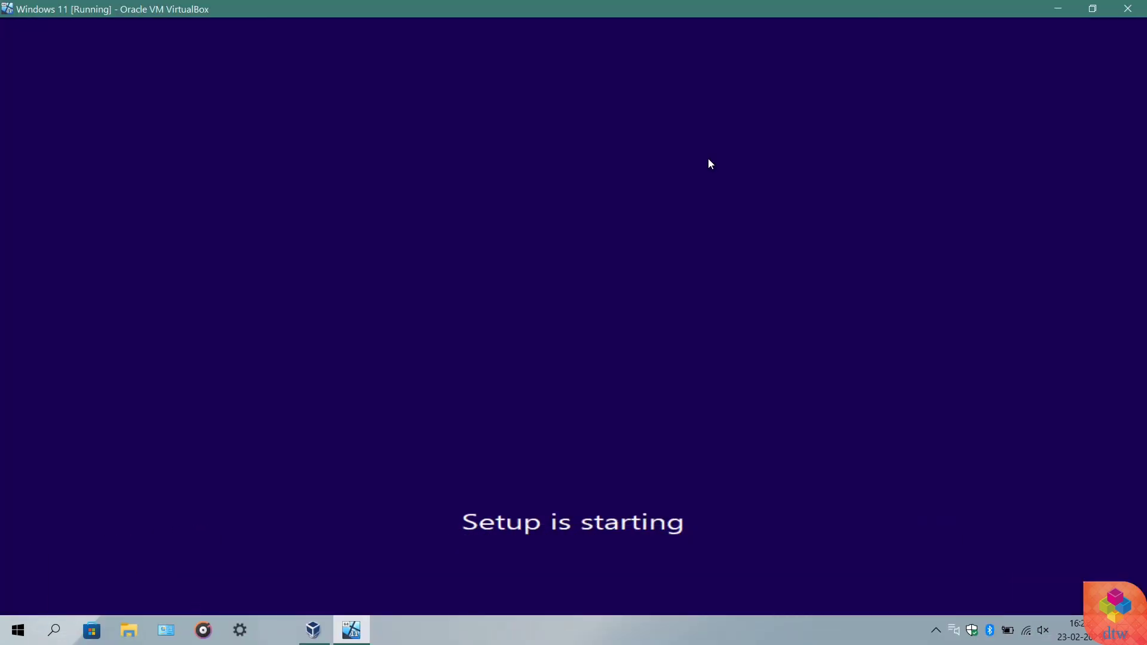
click(866, 451)
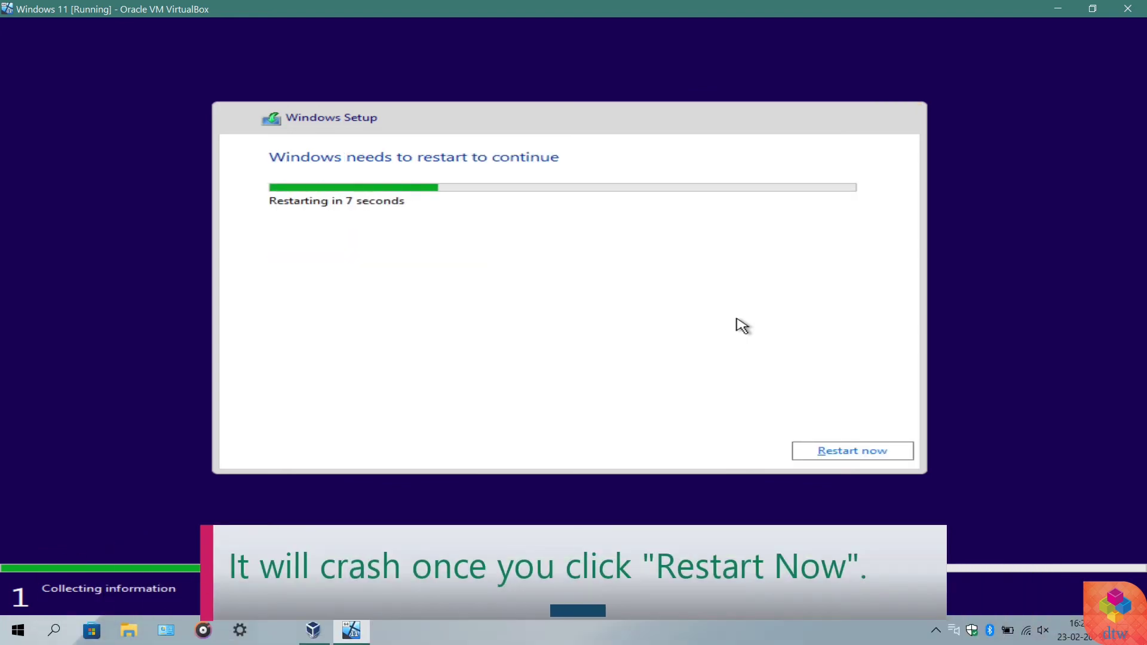
click(848, 457)
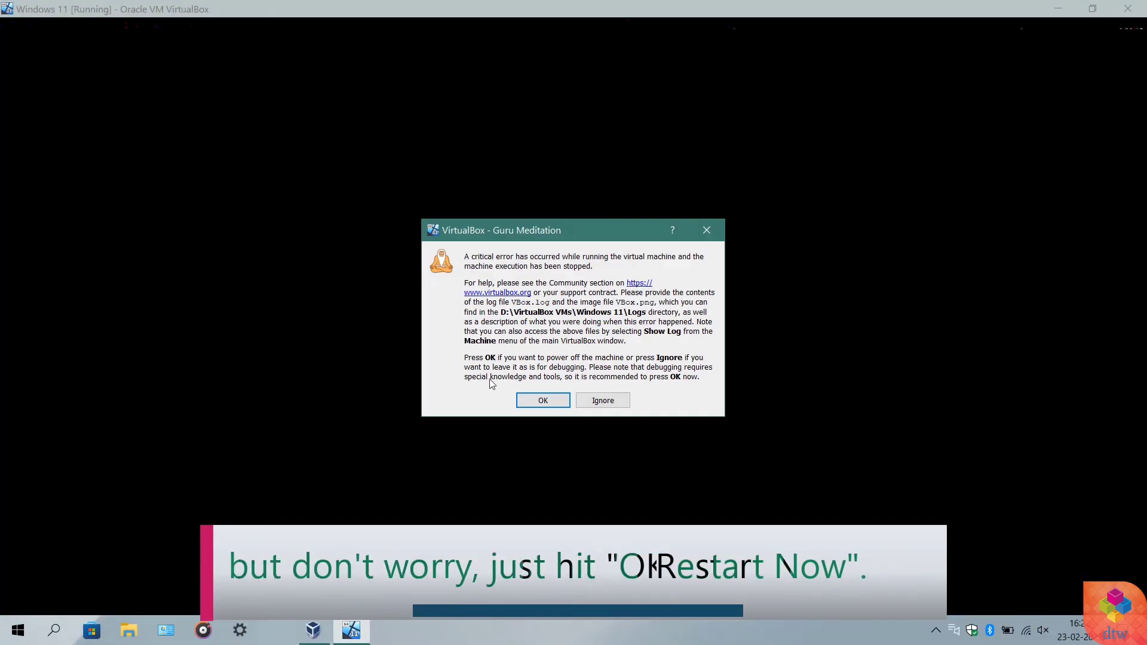
Accept powering off the machine in the Guru Meditation dialog and start the Windows 11 virtual machine again
click(533, 400)
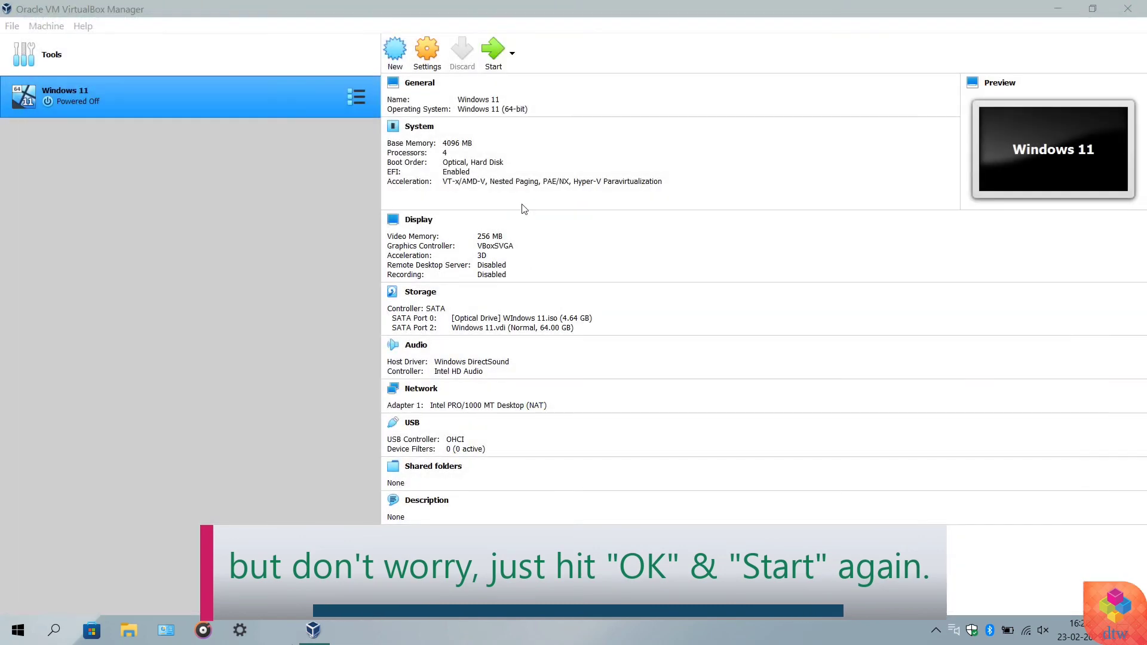
click(494, 51)
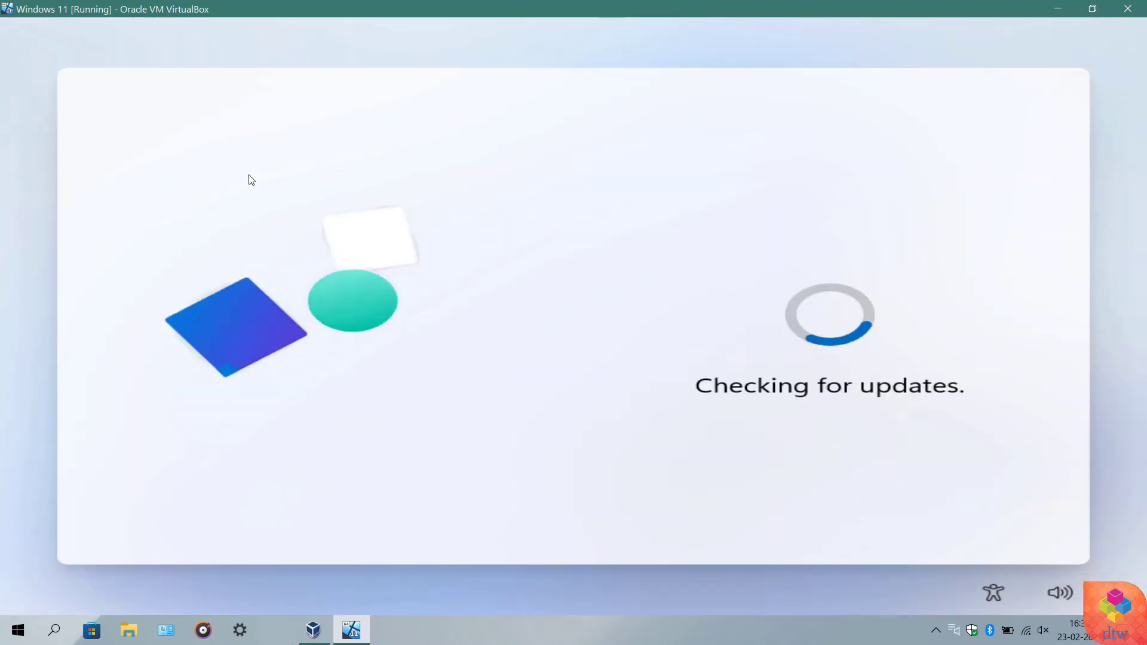
click(278, 630)
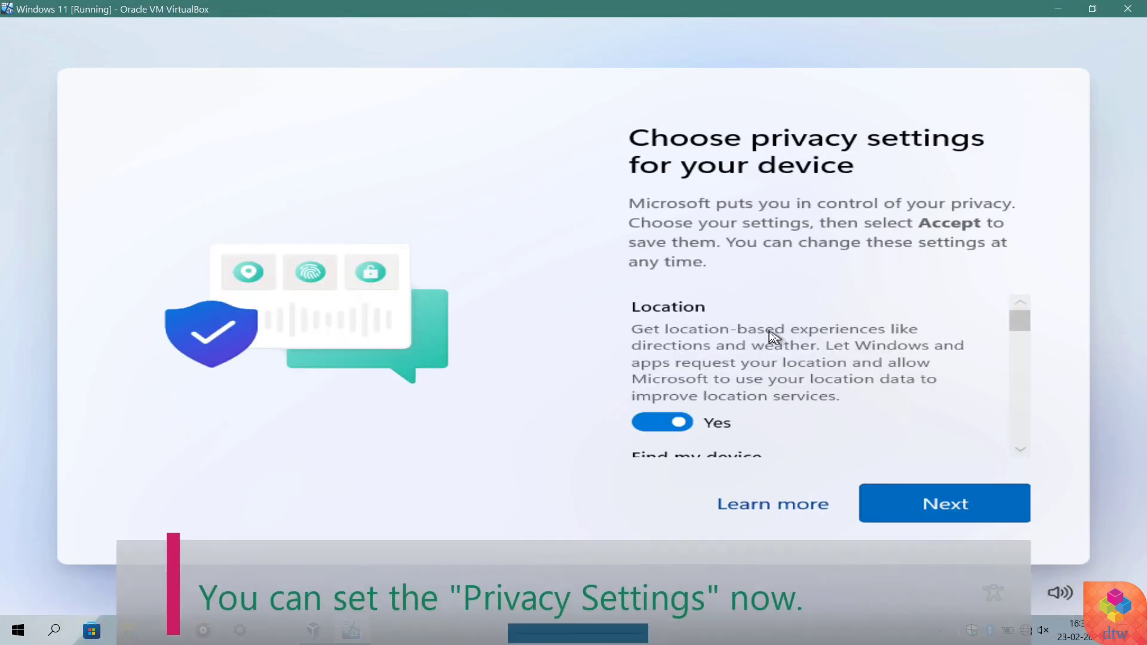
In the Windows 11 privacy settings, turn off Location and Find my device
scroll(770, 331, down, 1)
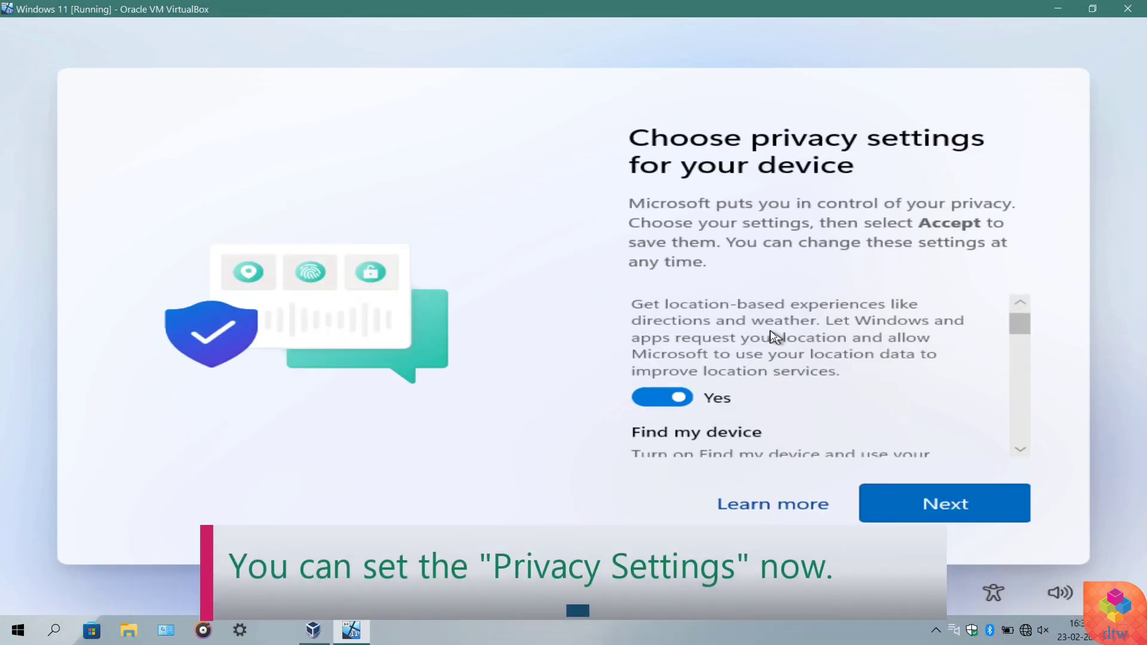
click(677, 399)
scroll(783, 361, down, 3)
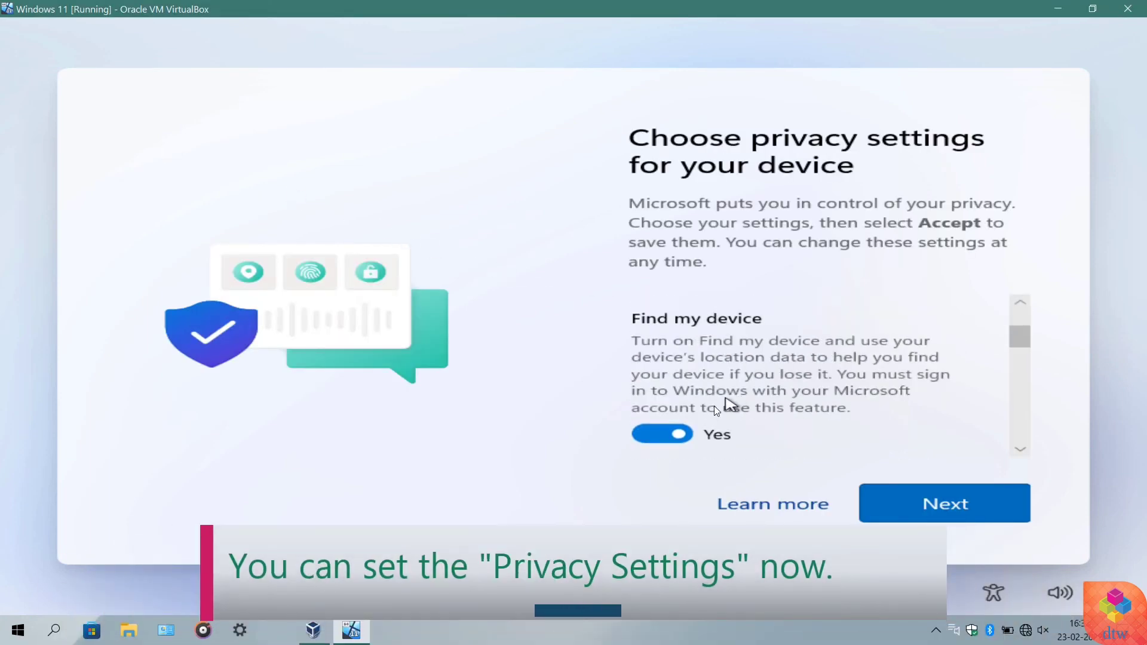
click(671, 435)
Turn off Inking & typing and Advertising ID in the privacy settings and accept them to finish the setup
scroll(759, 375, down, 4)
scroll(753, 375, down, 4)
scroll(676, 395, down, 2)
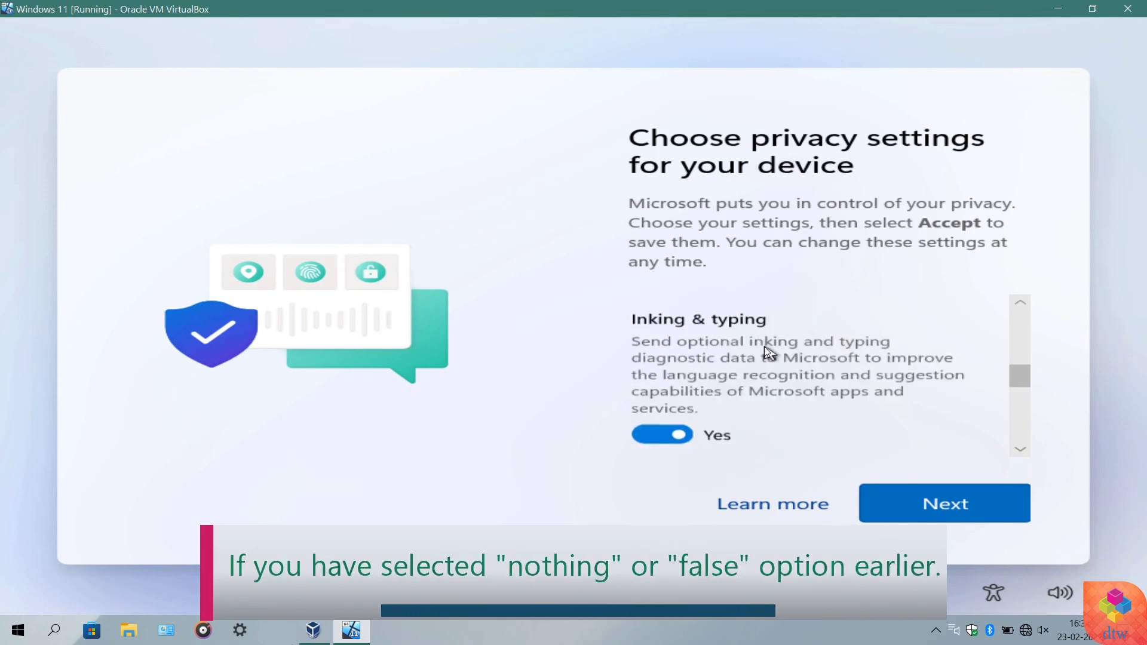
click(683, 432)
scroll(753, 376, down, 4)
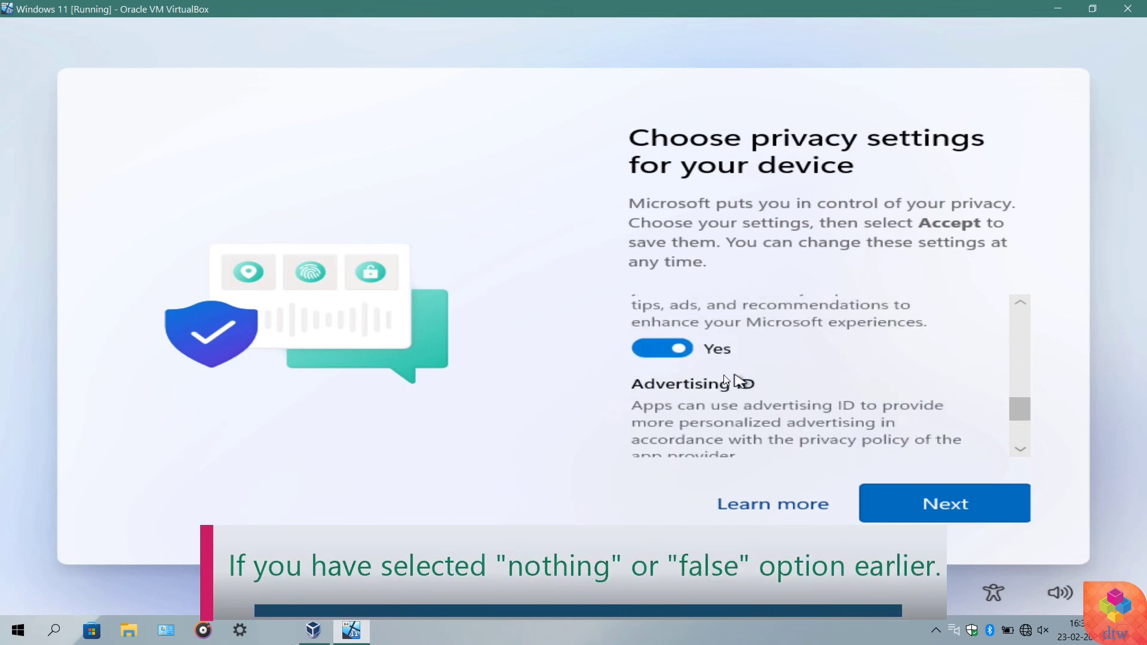
scroll(676, 358, down, 3)
click(667, 332)
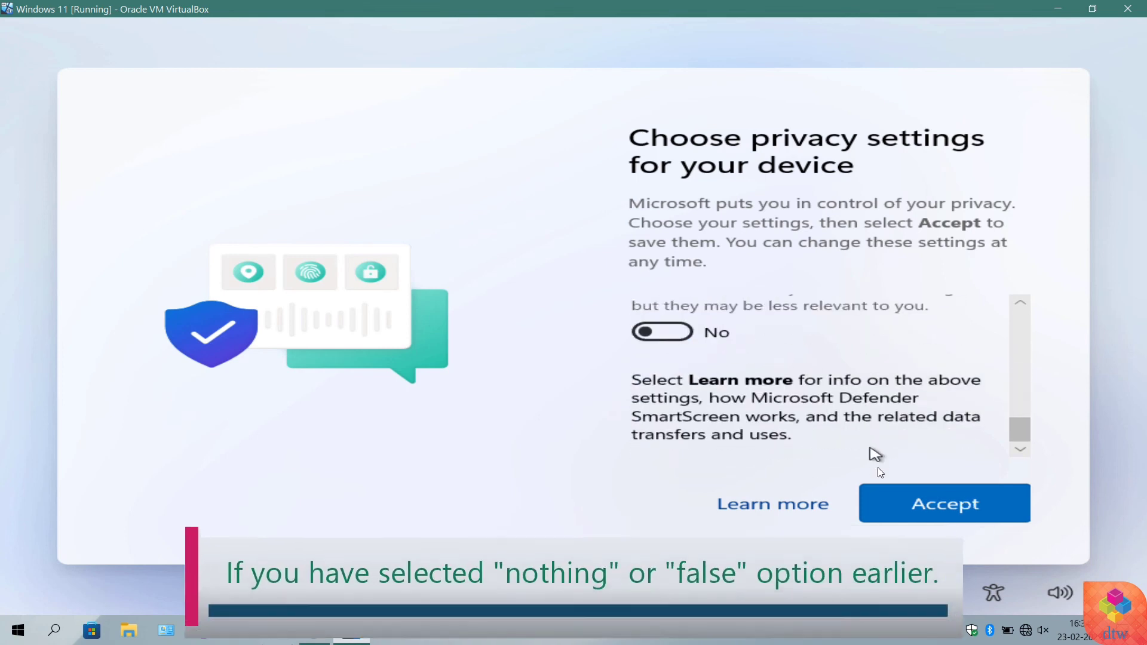
click(903, 509)
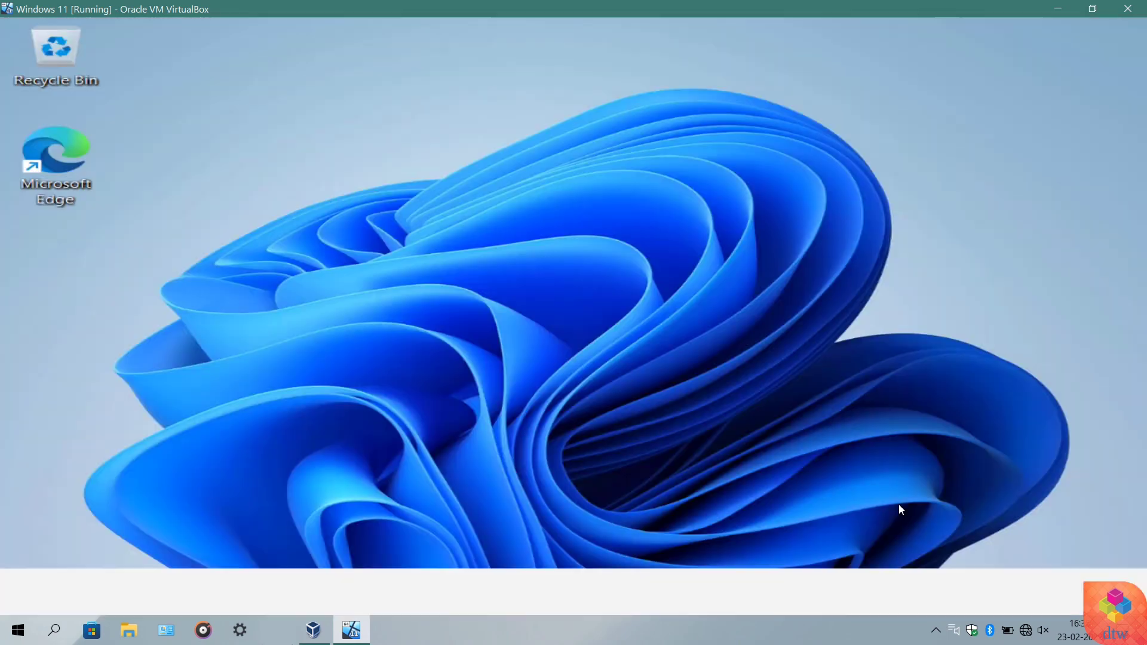
Open the Settings app in the virtual machine and examine the device and Windows specifications on the About page
key(super)
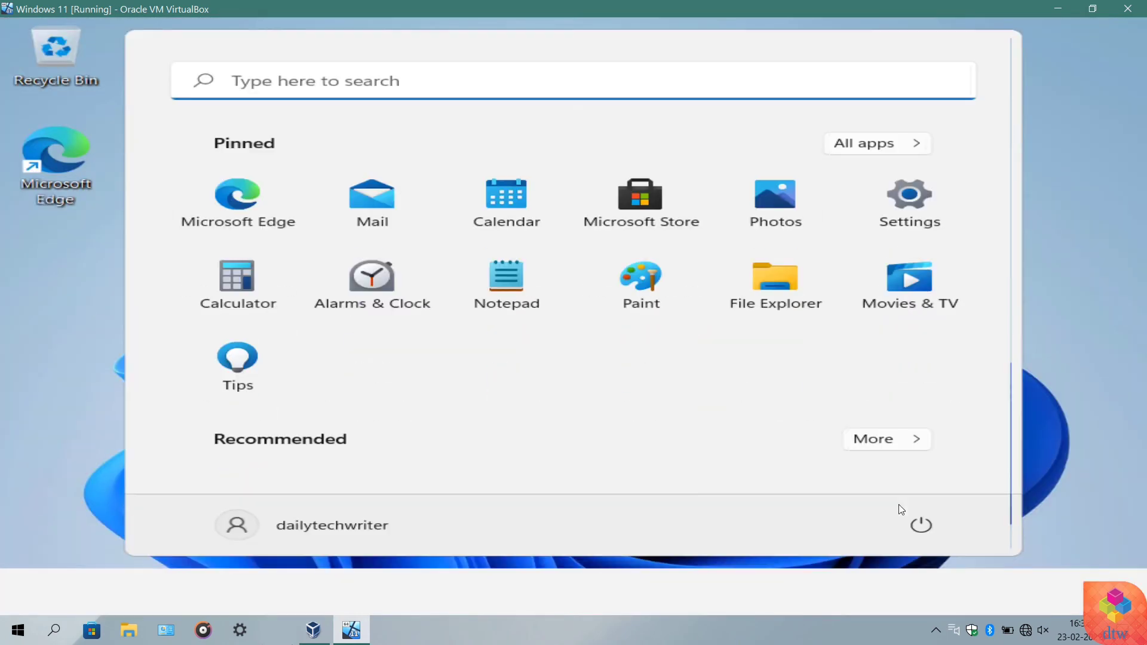
click(911, 197)
click(666, 34)
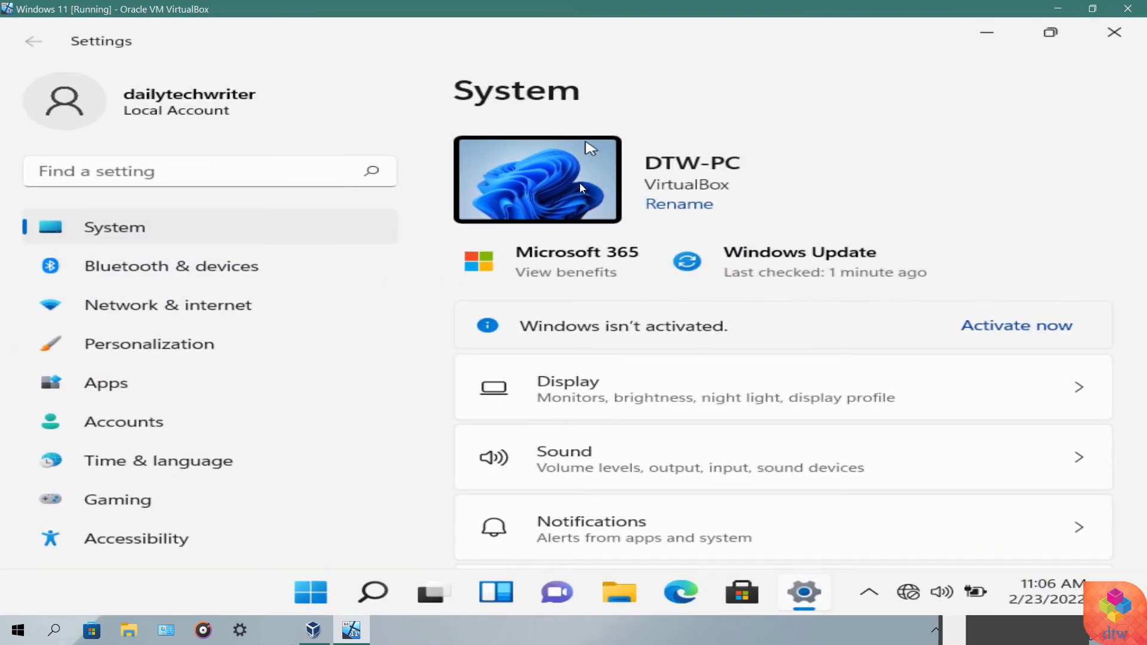
scroll(873, 332, down, 10)
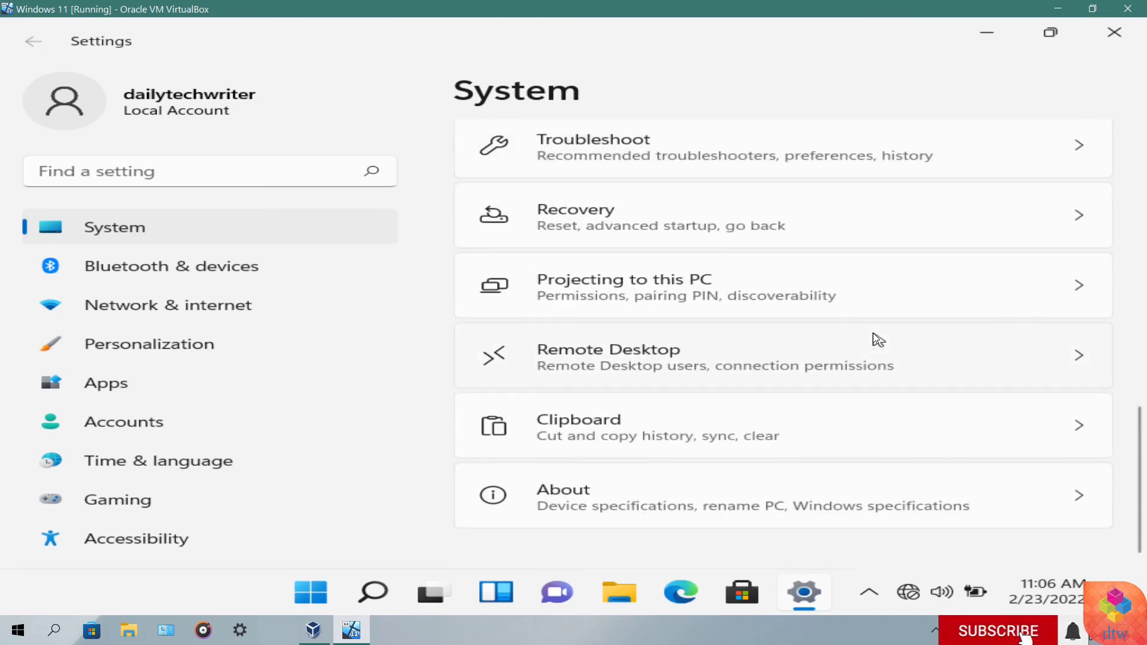
click(816, 512)
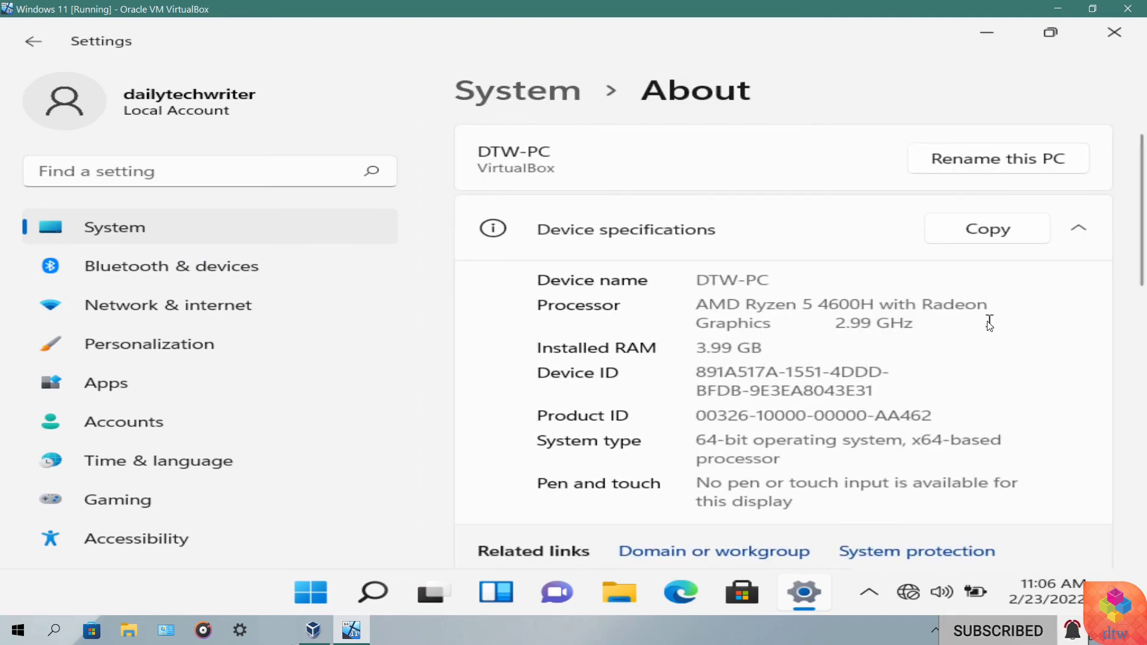
scroll(991, 324, down, 5)
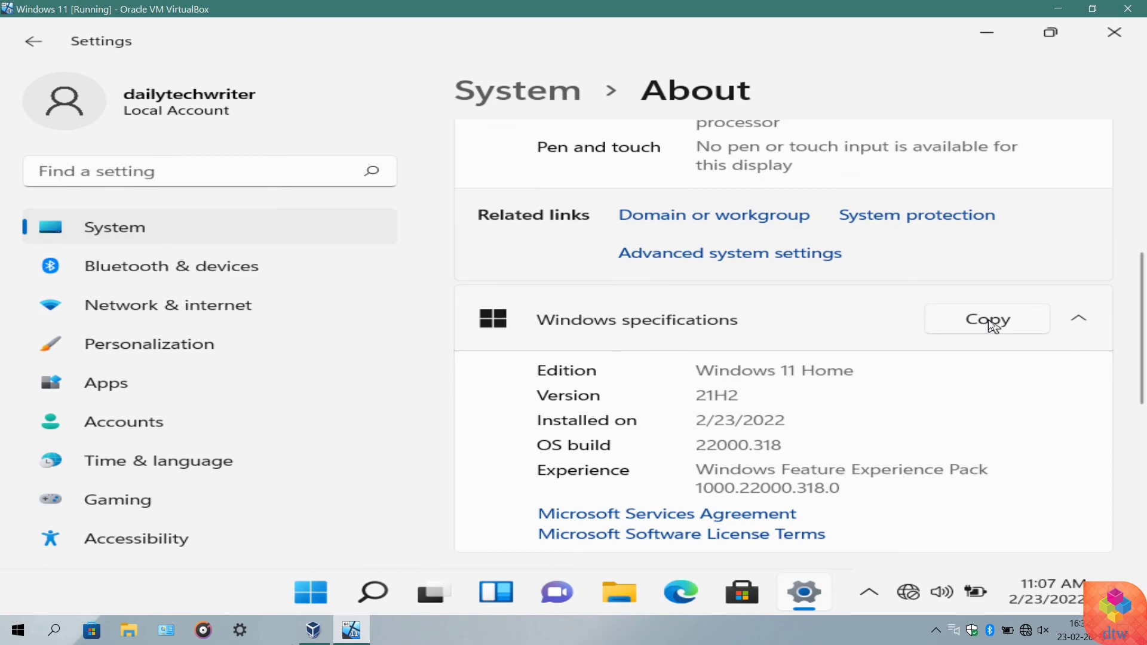
scroll(989, 320, down, 3)
Look through the Accounts settings and view the local account's details under Your info
click(270, 422)
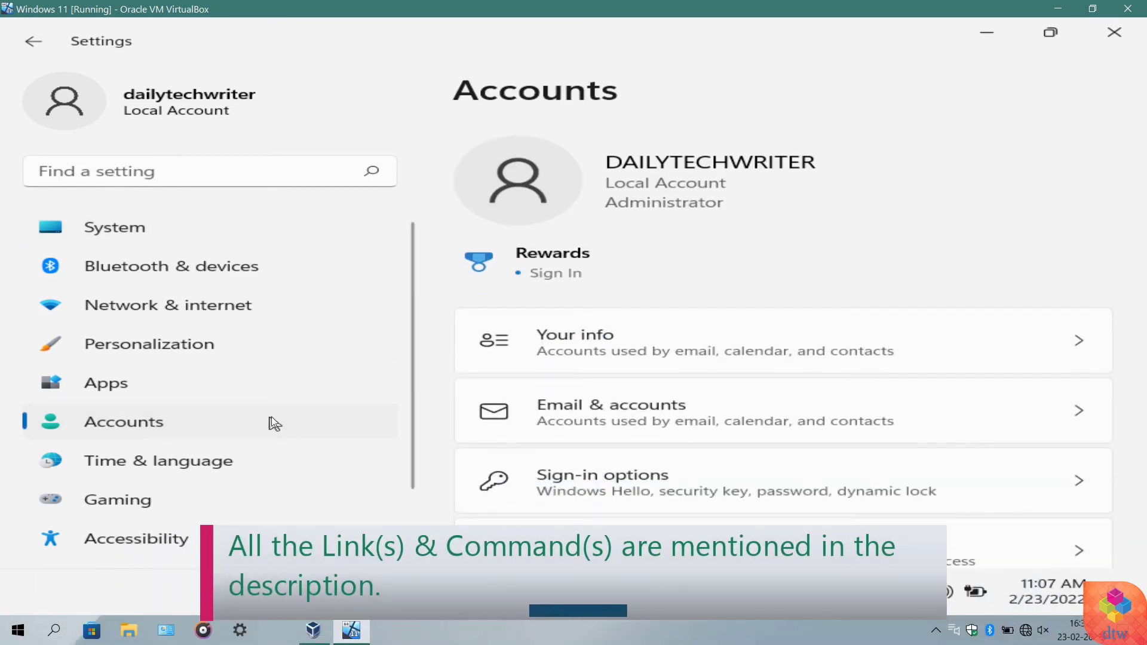
scroll(1026, 182, down, 3)
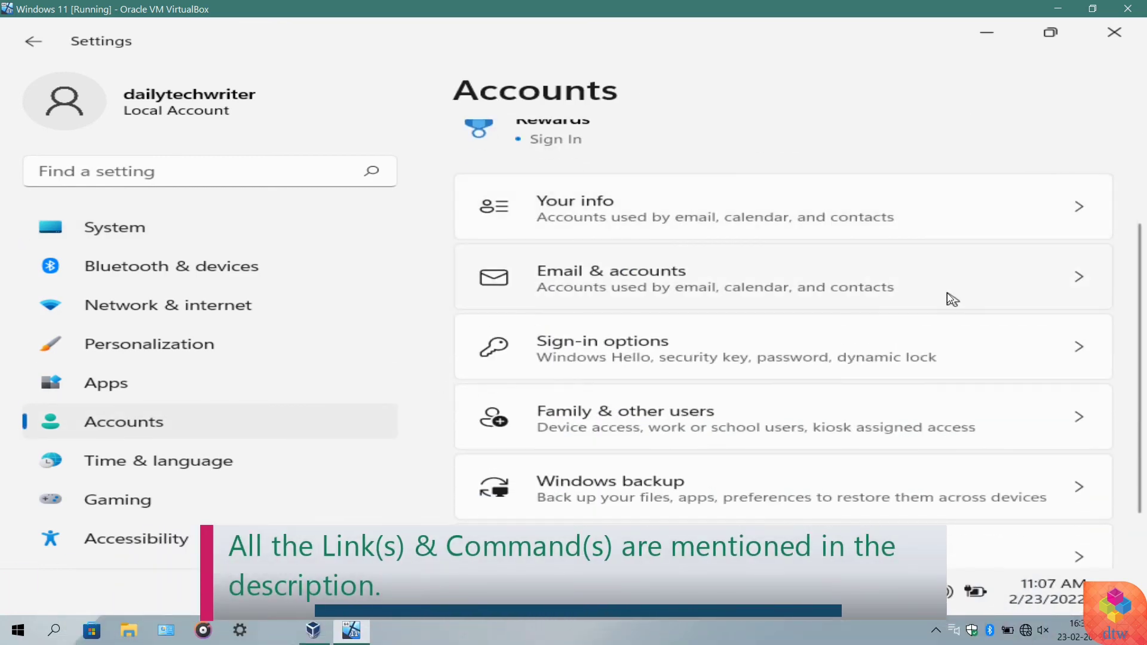
click(963, 220)
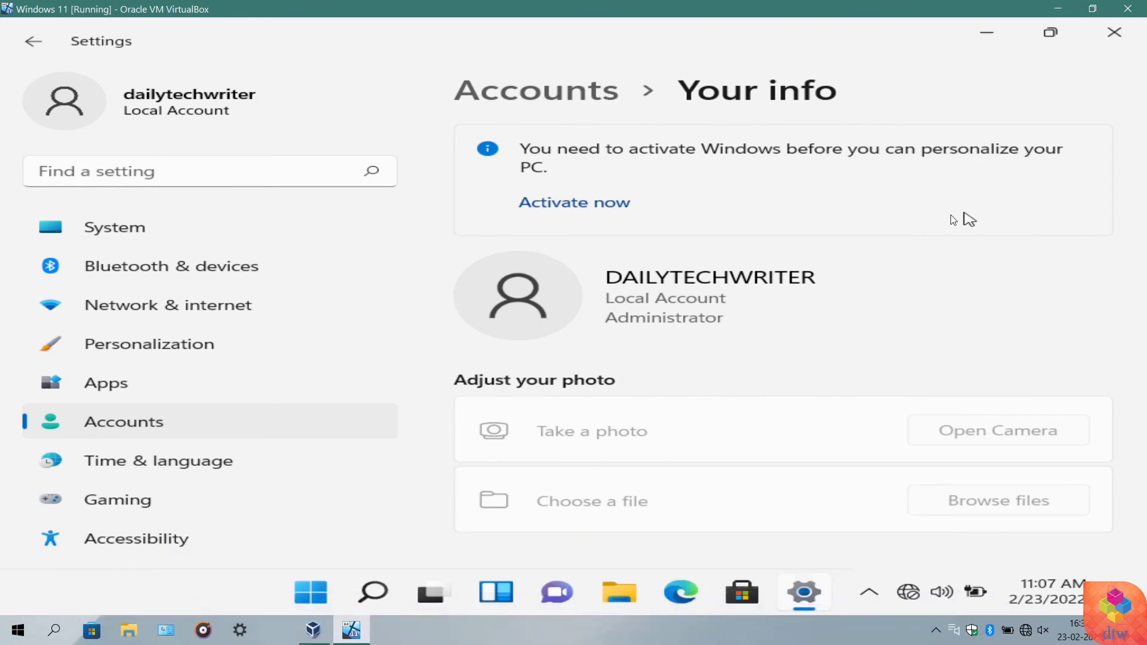
Return to the Accounts settings and view which accounts are set up under Email & accounts
click(582, 85)
scroll(871, 276, down, 2)
click(872, 277)
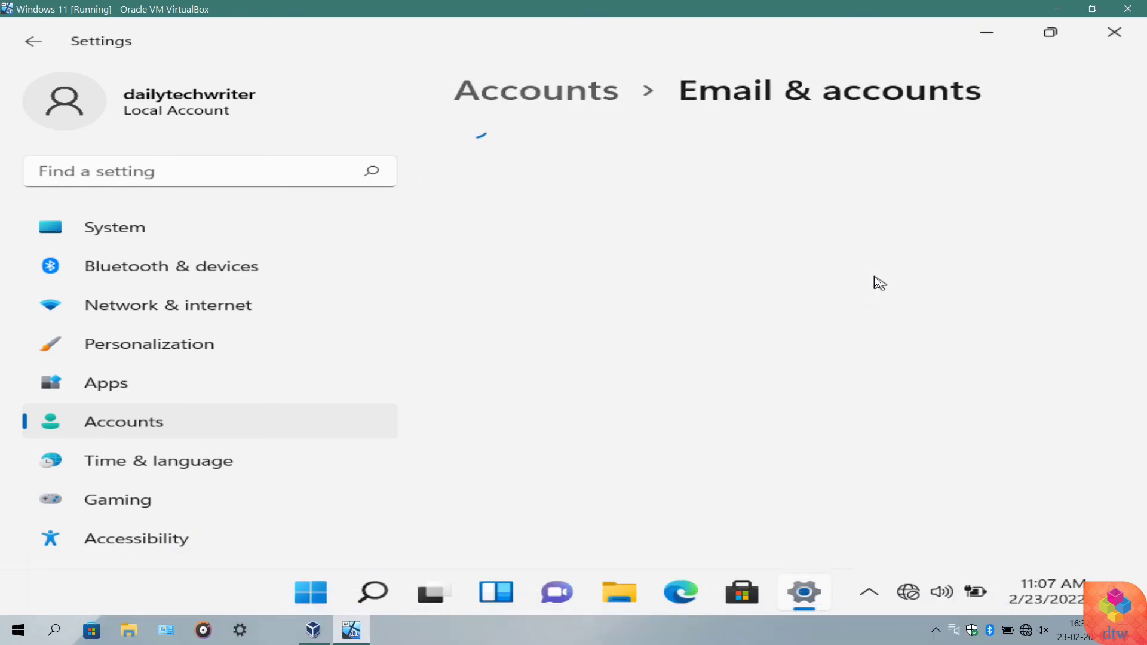
scroll(875, 275, down, 2)
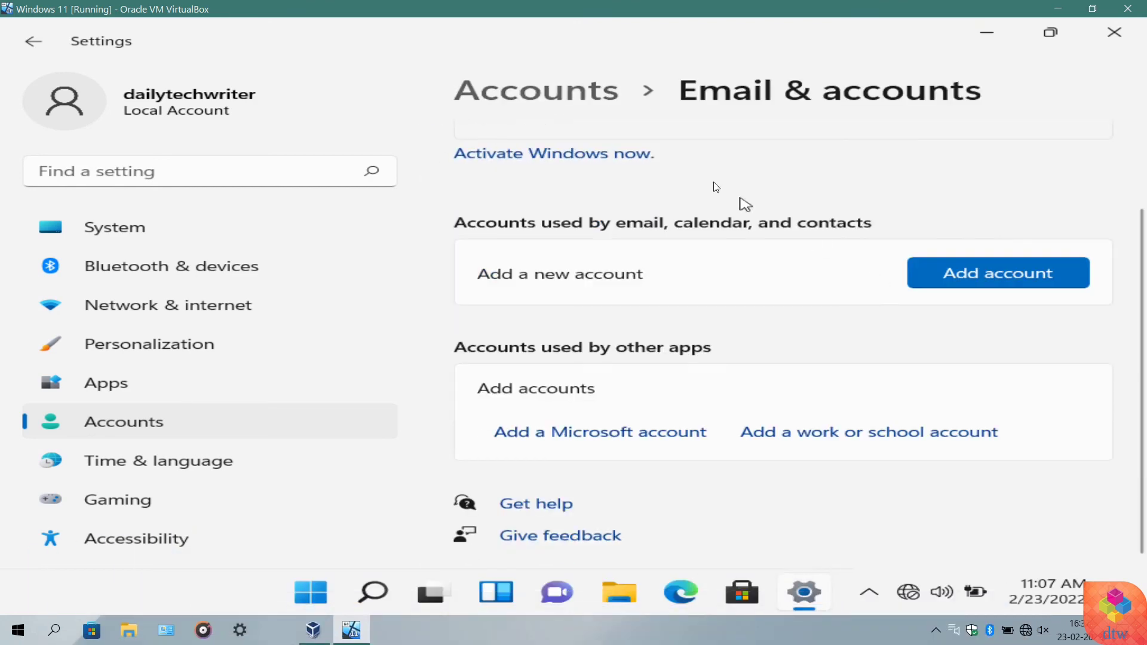
click(578, 96)
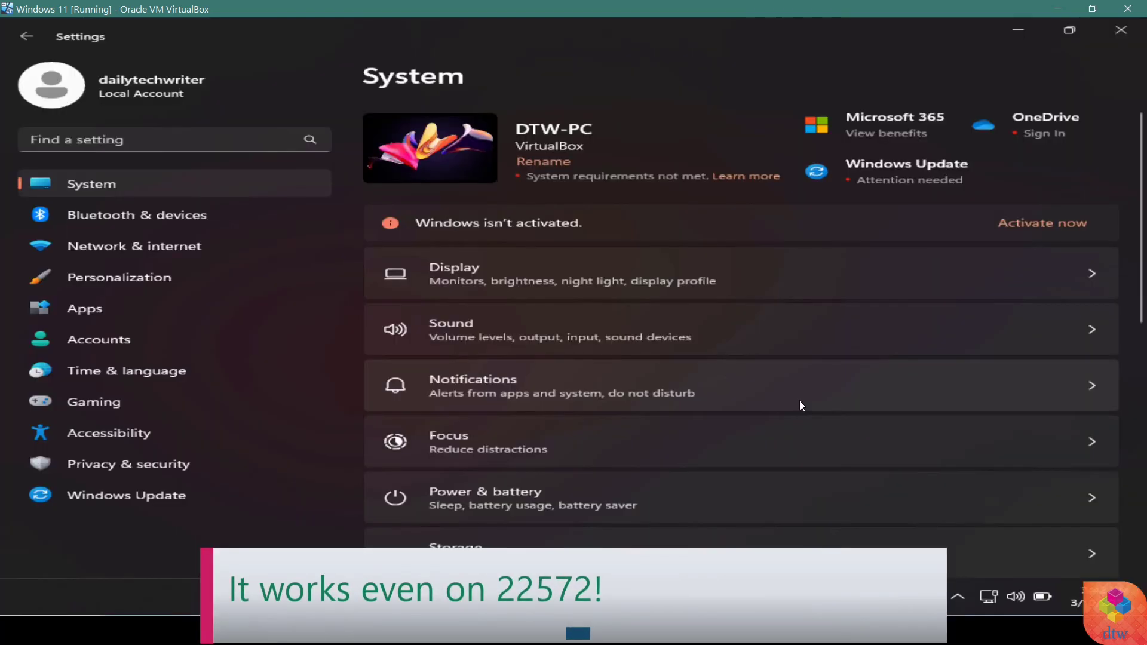
On the second Windows 11 installation, examine the device and Windows specifications on the About page of the System settings
scroll(800, 400, down, 8)
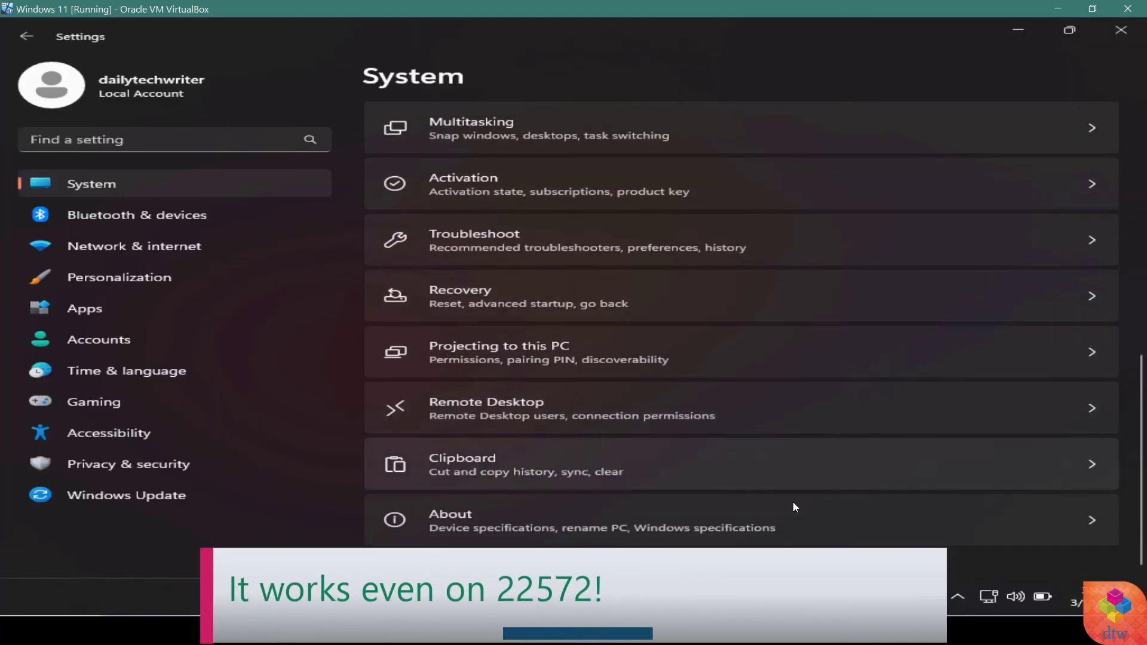
click(798, 520)
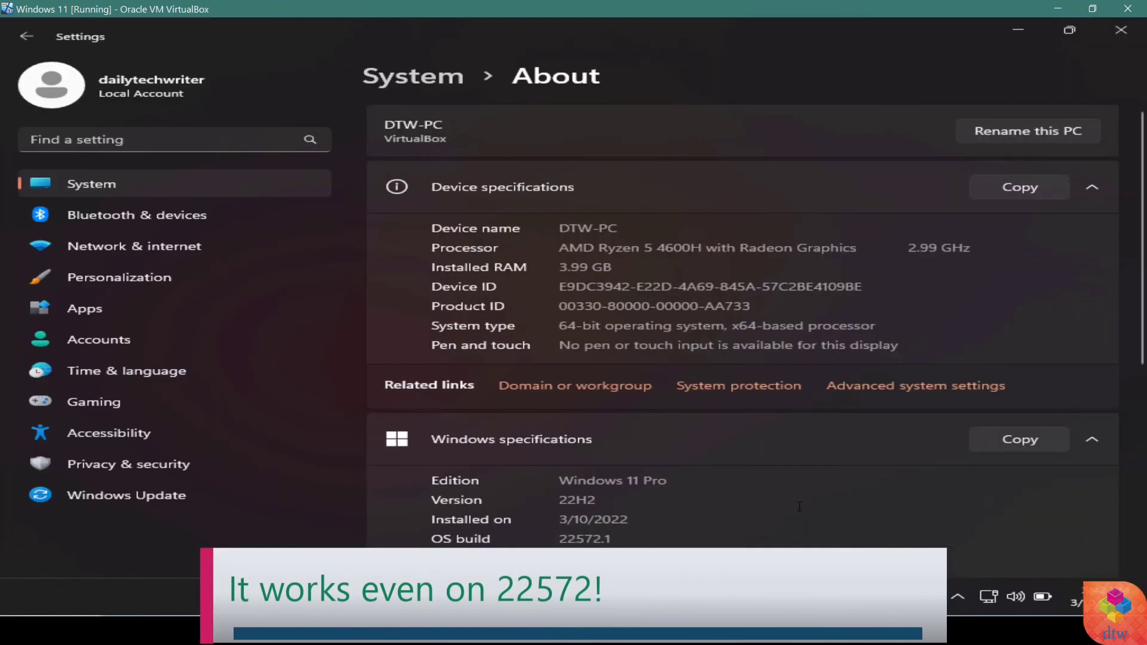
scroll(799, 506, down, 6)
scroll(799, 506, up, 1)
Check the Email & accounts and Your info pages in the second installation's Accounts settings
click(300, 350)
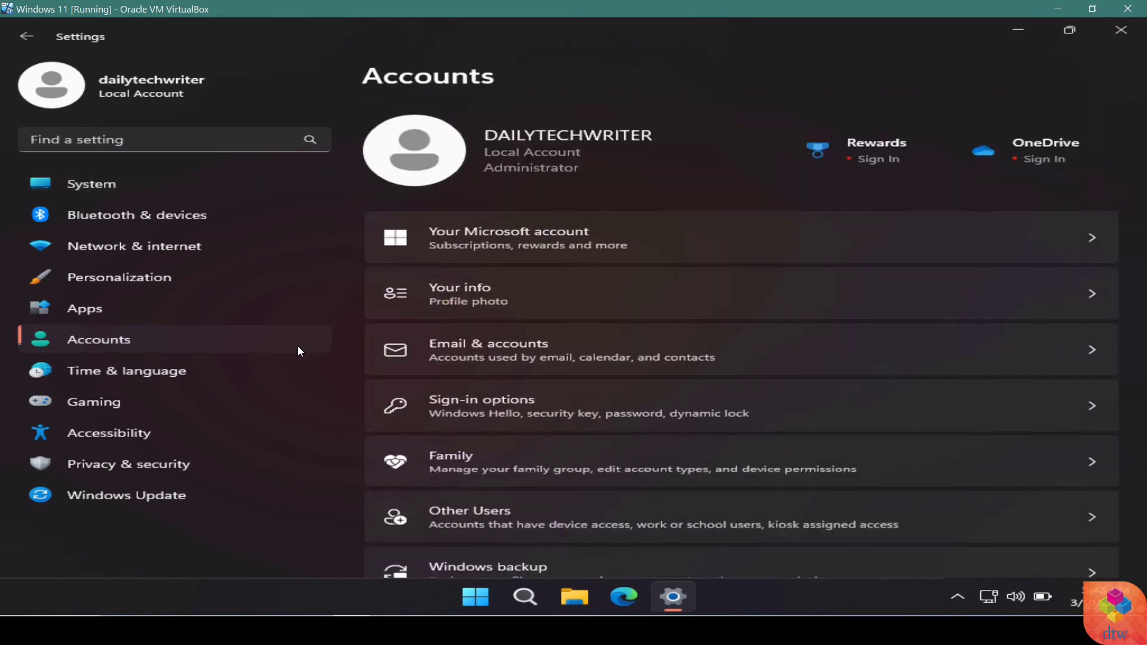
click(616, 353)
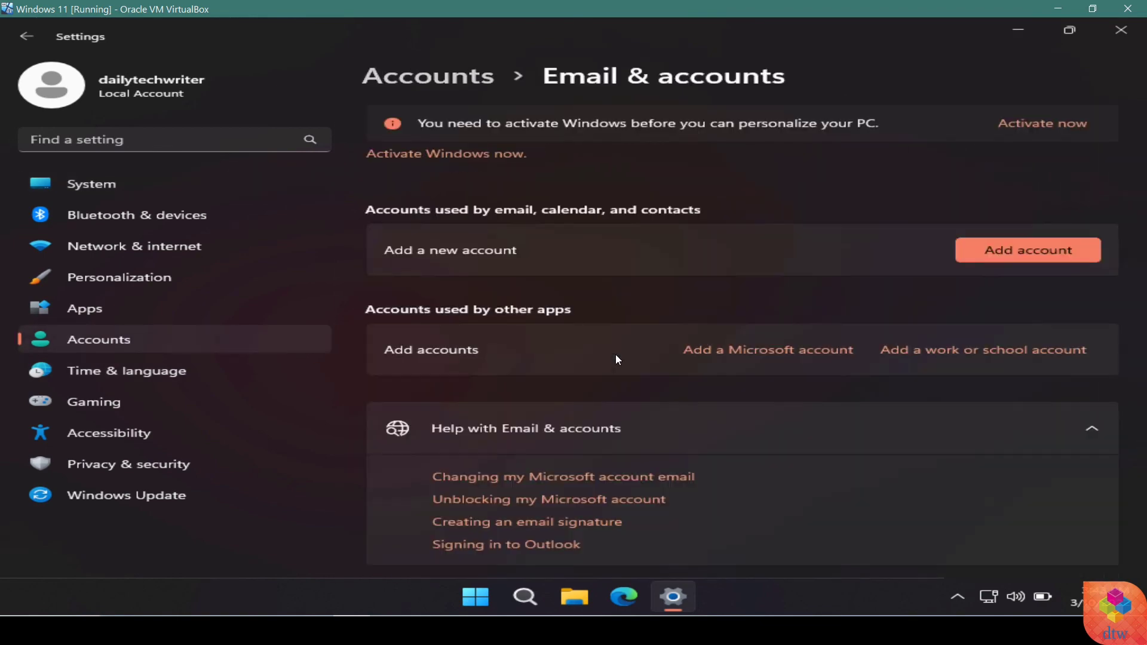
click(267, 346)
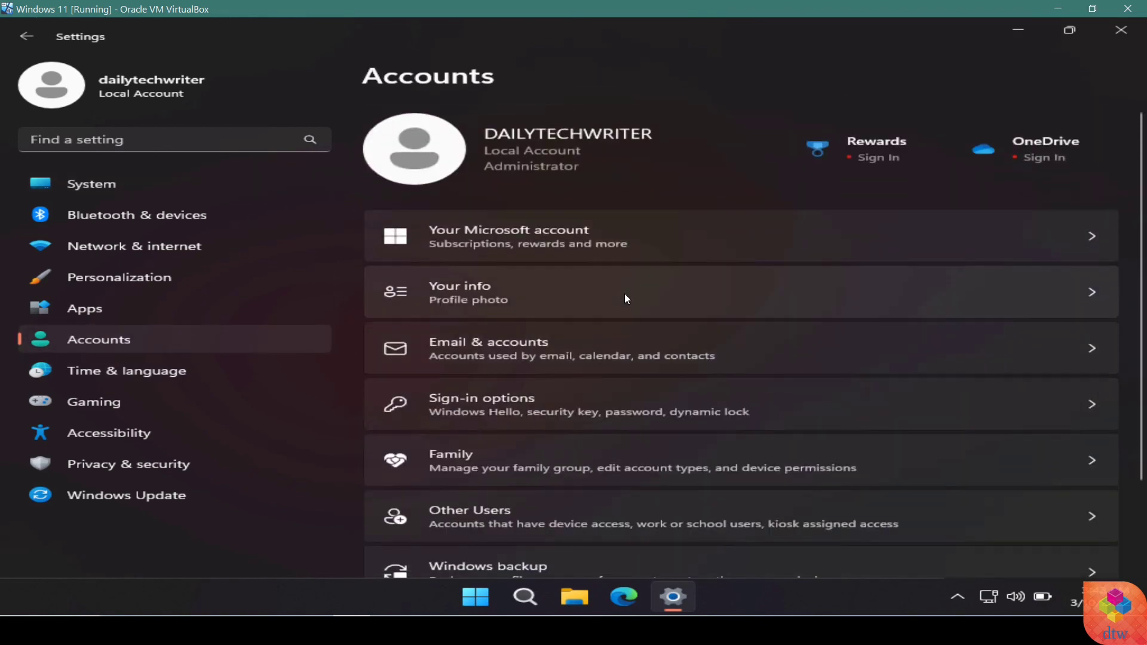
click(625, 299)
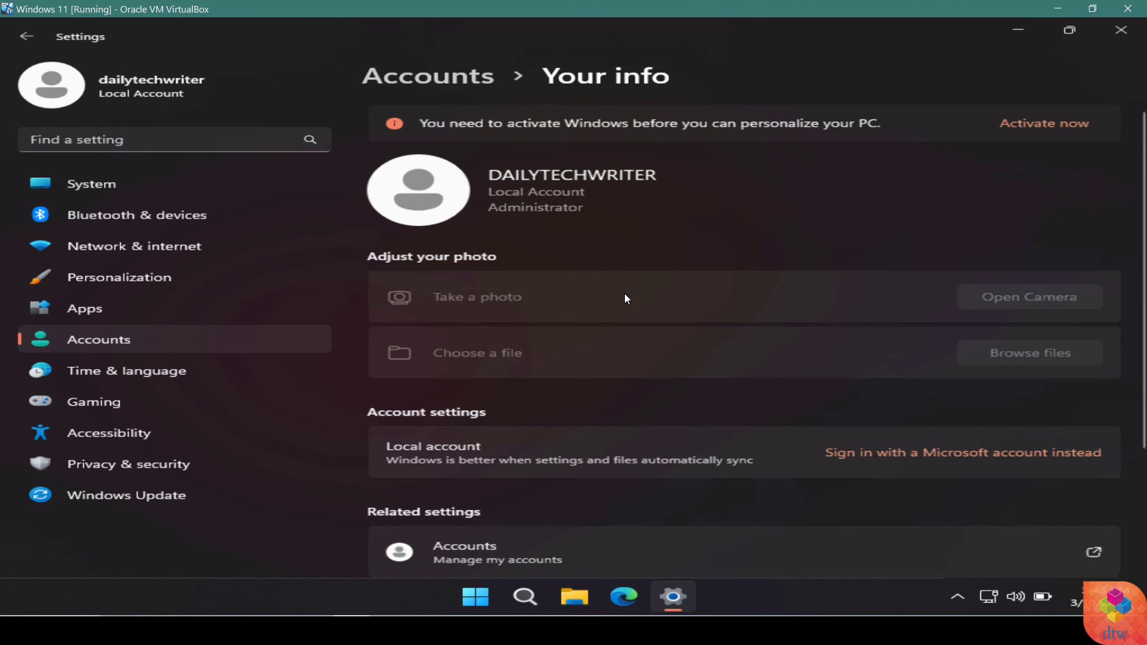